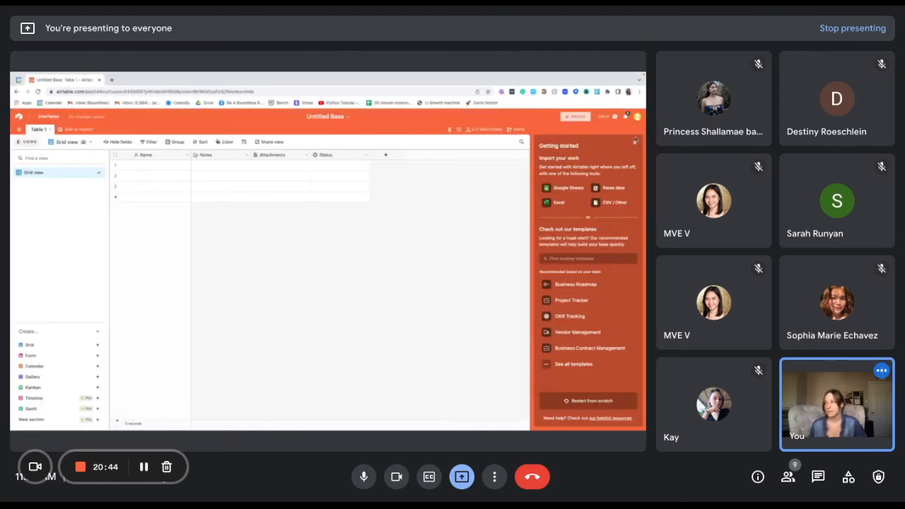
- Close the Getting started panel and move the Status field directly after the Name field
{"action": "left_click", "coordinate": [635, 145]}
{"action": "left_click", "coordinate": [514, 234]}
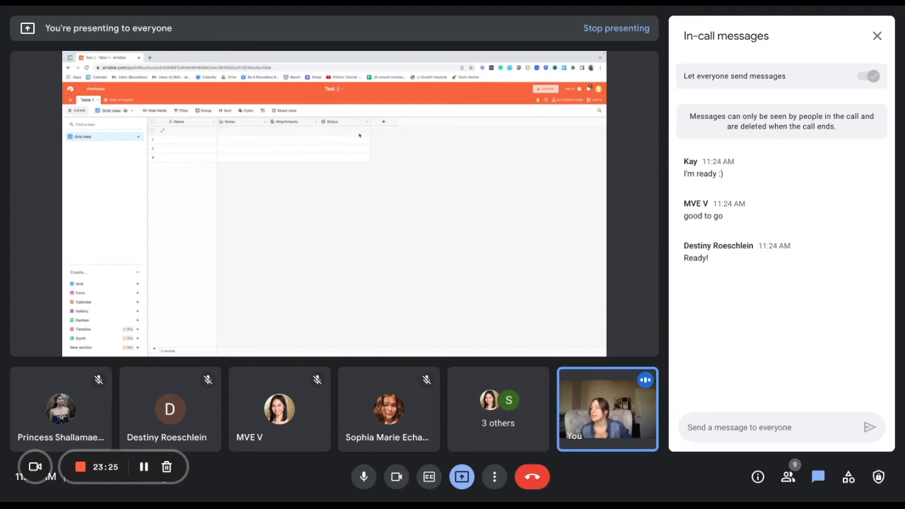
{"action": "left_click_drag", "start_coordinate": [354, 125], "coordinate": [219, 124]}
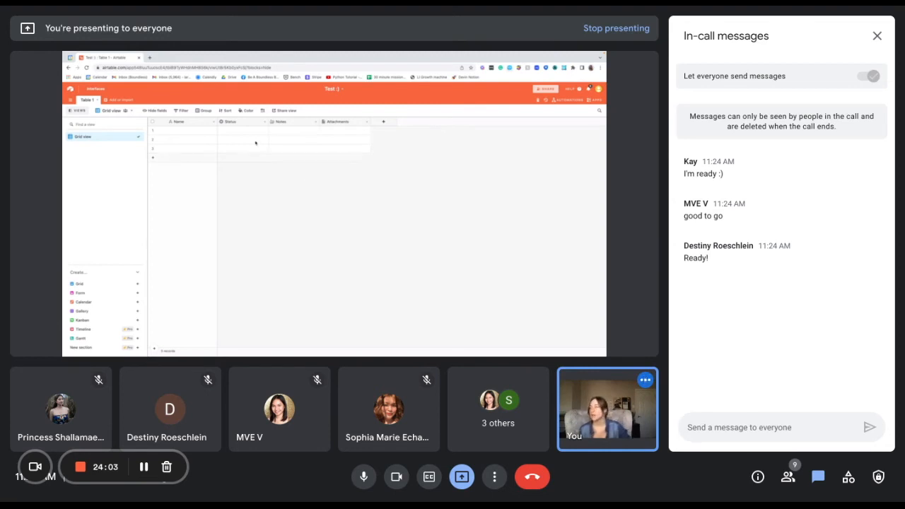
- Fill the Name field of the three records with Kitchen, Sweep & Mop floors and General Tidying
{"action": "left_click", "coordinate": [205, 130]}
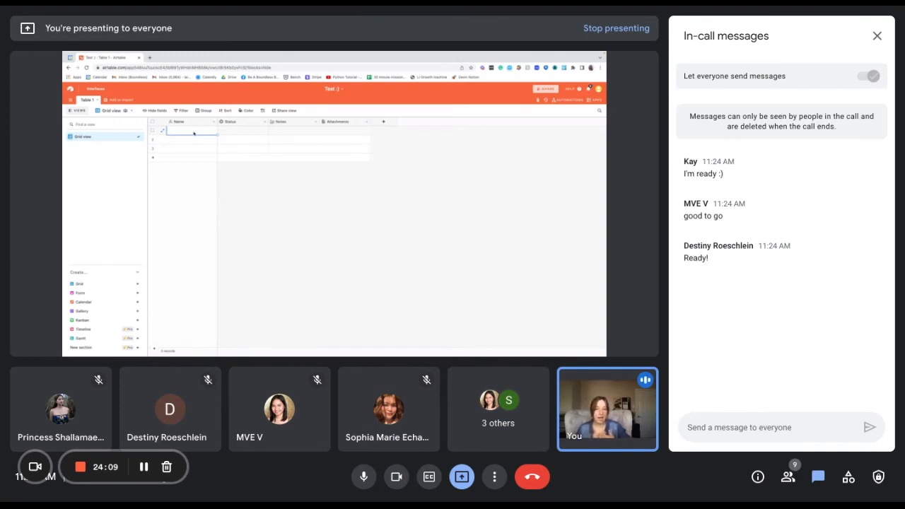
{"action": "type", "text": "Kitchen"}
{"action": "key", "text": "Return"}
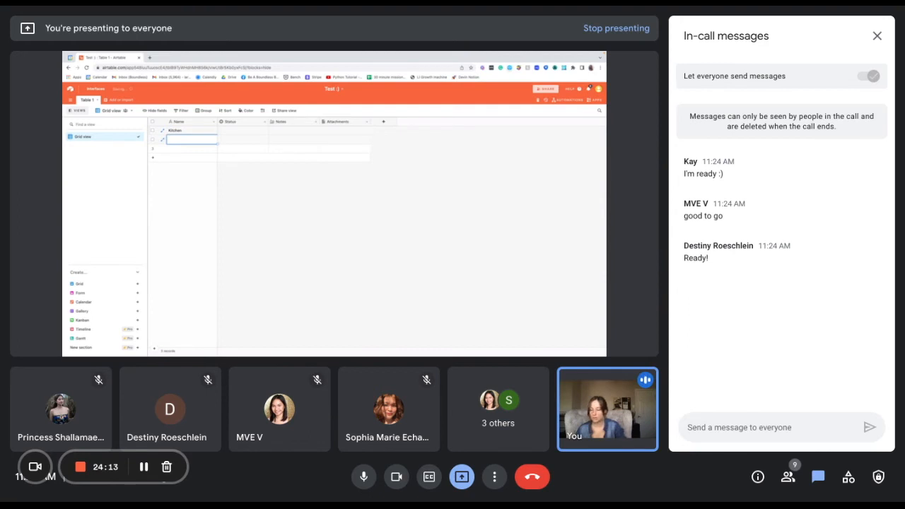
{"action": "type", "text": "F"}
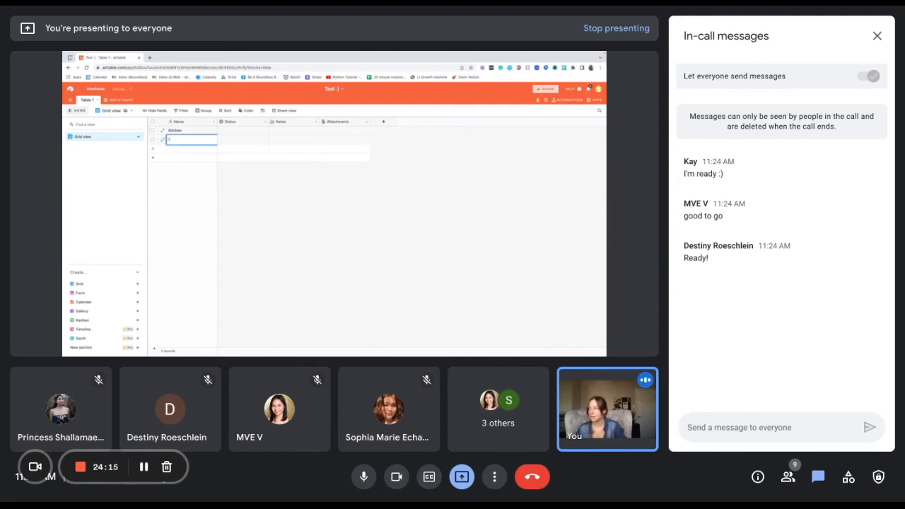
{"action": "type", "text": "weep & Mop floors"}
{"action": "key", "text": "Return"}
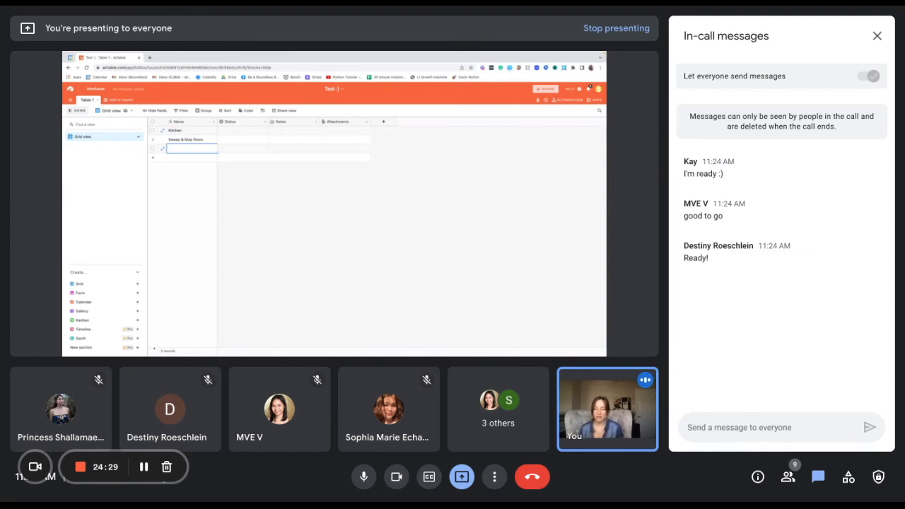
{"action": "type", "text": "Cl"}
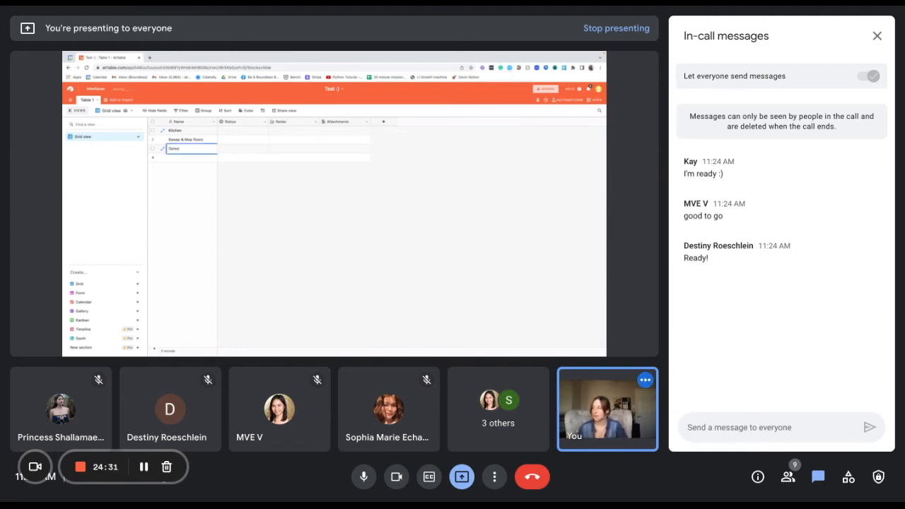
{"action": "type", "text": "eneral Tidying"}
{"action": "left_click", "coordinate": [315, 199]}
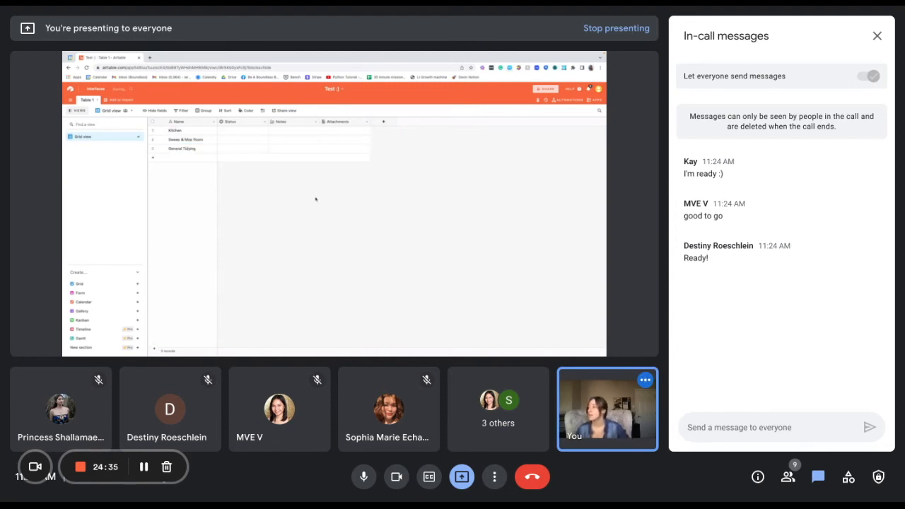
- Examine the Status options available for the Kitchen record without choosing one
{"action": "left_click", "coordinate": [267, 132]}
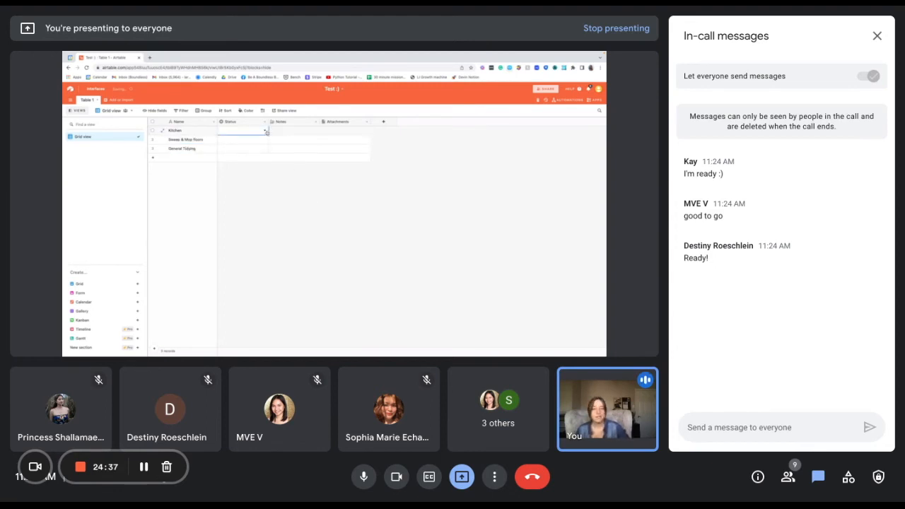
{"action": "left_click", "coordinate": [265, 131]}
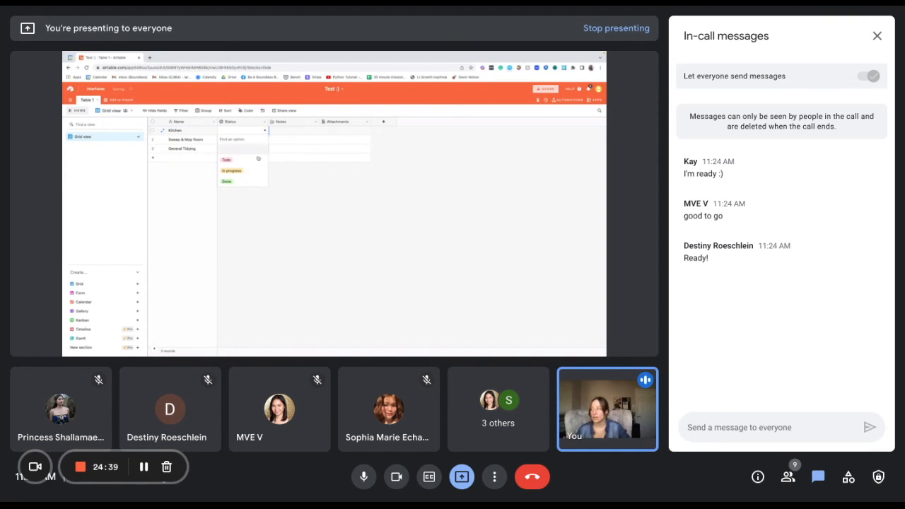
{"action": "left_click", "coordinate": [310, 188]}
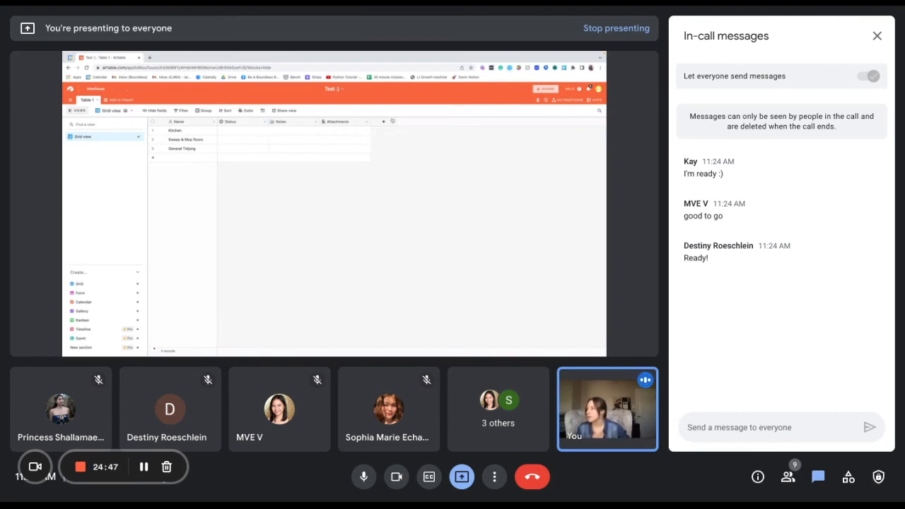
- Add a Date field named Done By to the table
{"action": "left_click", "coordinate": [384, 121]}
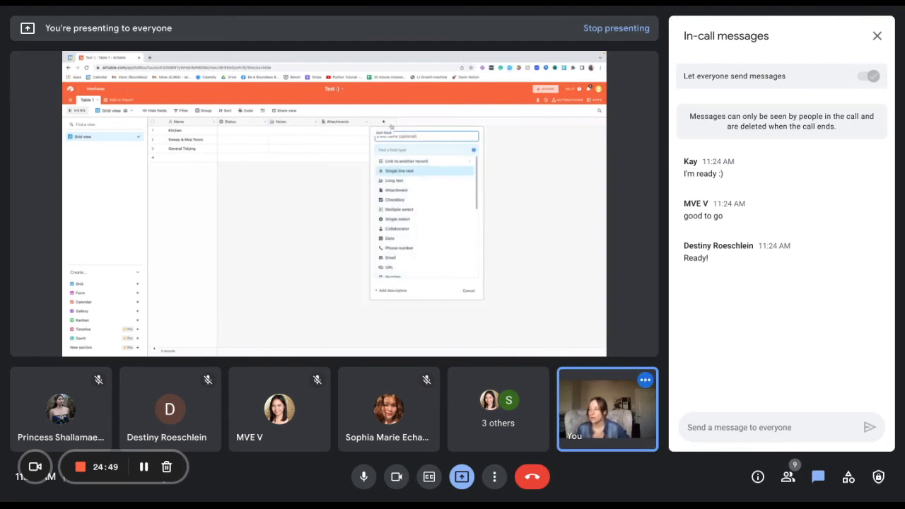
{"action": "left_click", "coordinate": [430, 238]}
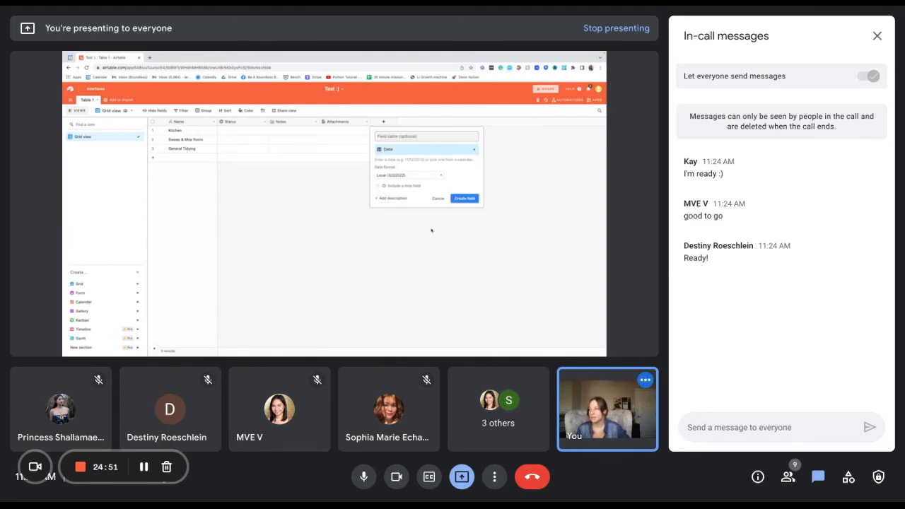
{"action": "type", "text": "Du"}
{"action": "type", "text": "ne By"}
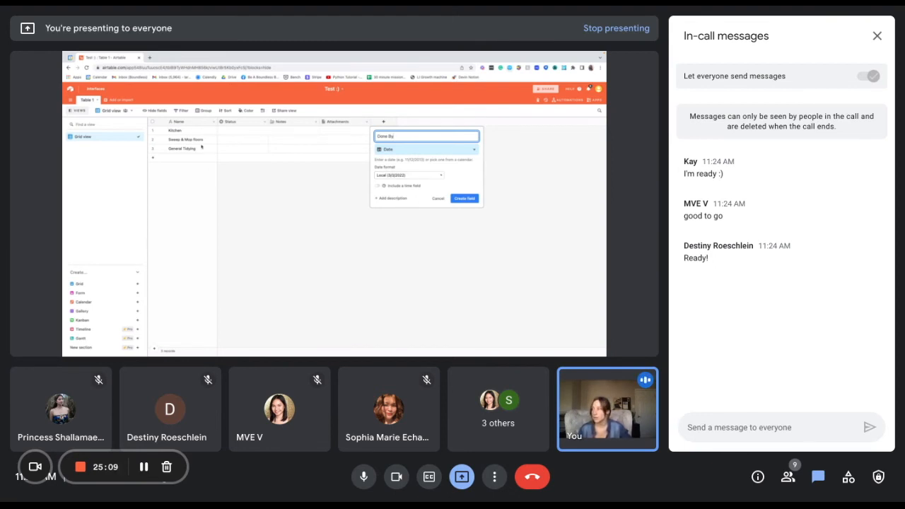
{"action": "key", "text": "Return"}
- Set the Kitchen record's Done By date to 3/10/2022 and fill it down to the other two records
{"action": "left_click", "coordinate": [406, 130]}
{"action": "left_click", "coordinate": [405, 130]}
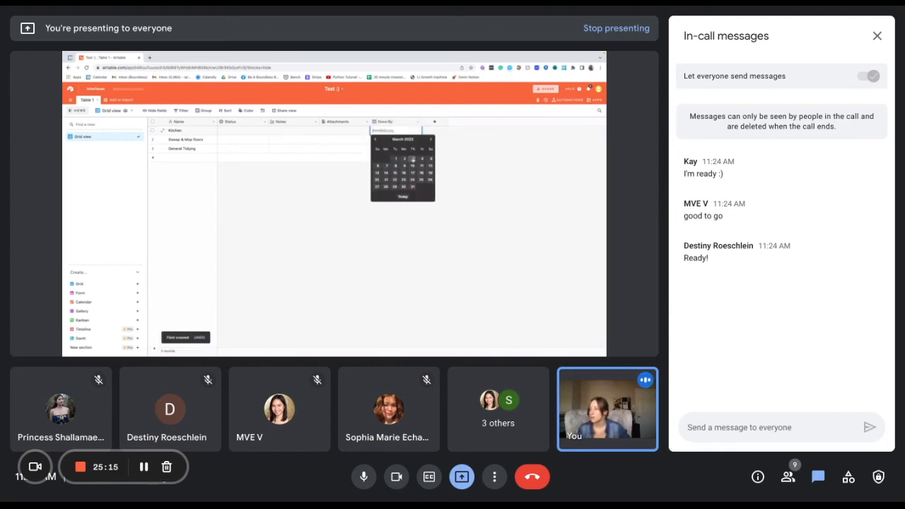
{"action": "left_click", "coordinate": [412, 166]}
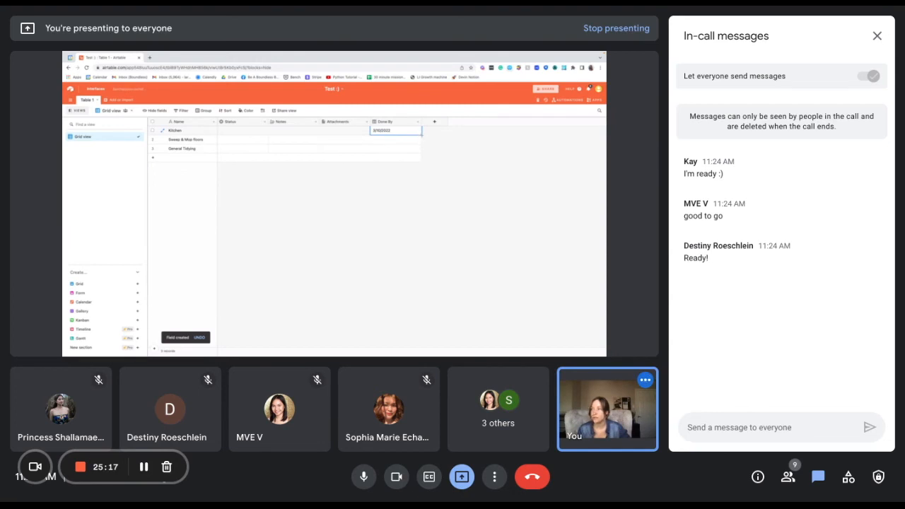
{"action": "left_click_drag", "start_coordinate": [422, 135], "coordinate": [417, 152]}
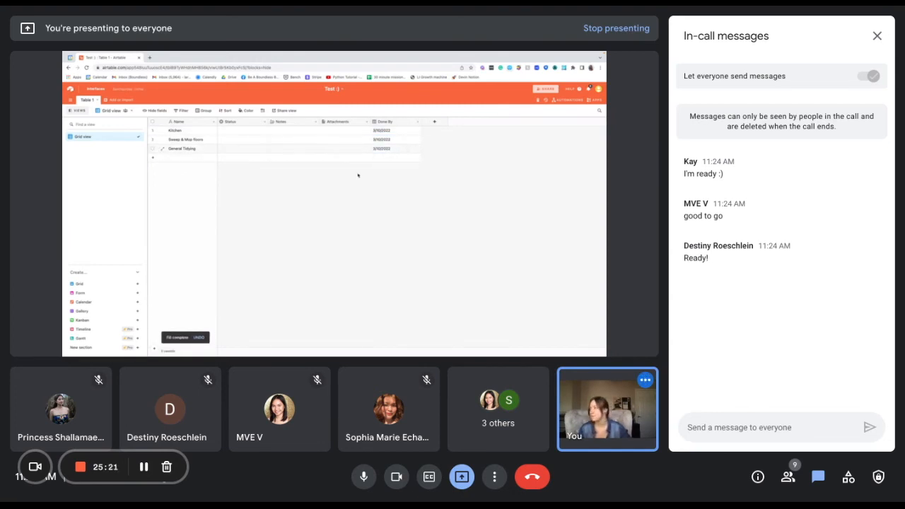
- Start a new Multiple select field named Assigned Chore
{"action": "left_click", "coordinate": [435, 122]}
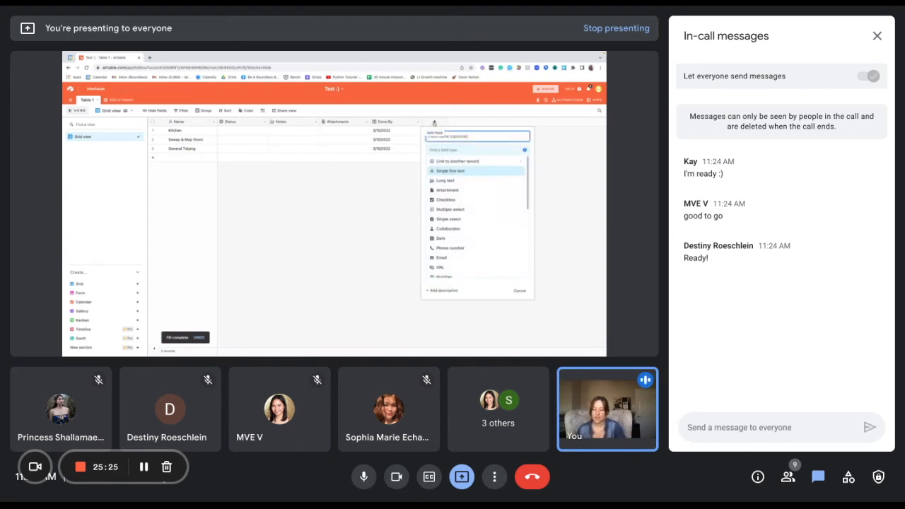
{"action": "type", "text": "How"}
{"action": "type", "text": "ed"}
{"action": "type", "text": " Chore"}
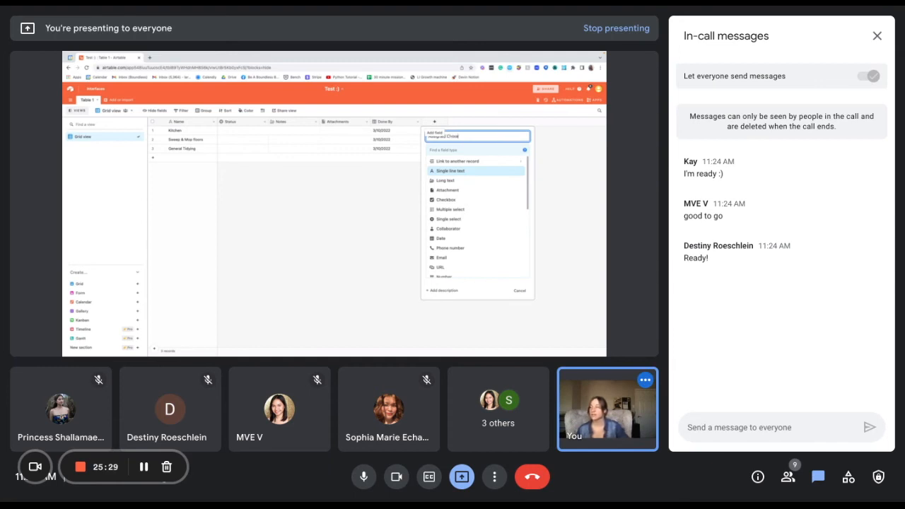
{"action": "left_click", "coordinate": [485, 209]}
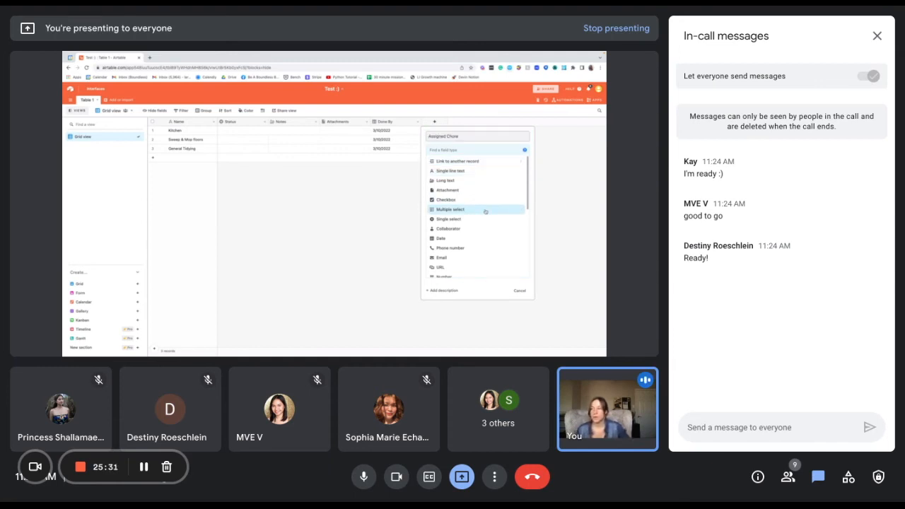
- Add three household members' first names as the Assigned Chore options and create the field
{"action": "left_click", "coordinate": [474, 196]}
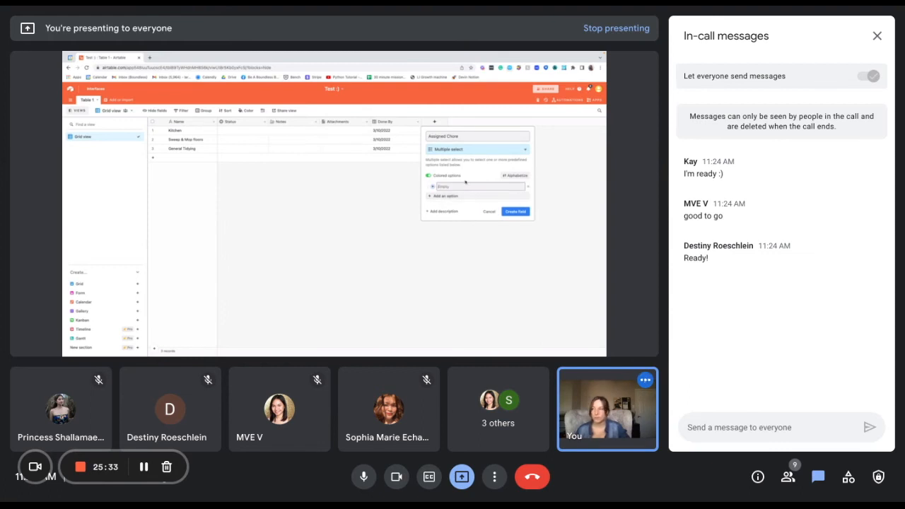
{"action": "type", "text": "Gariss"}
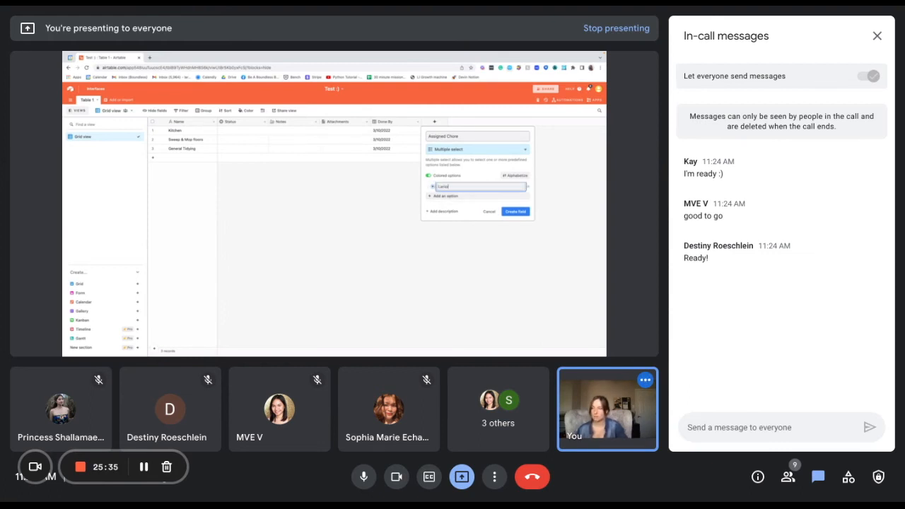
{"action": "type", "text": "a"}
{"action": "key", "text": "Return"}
{"action": "type", "text": "Sean"}
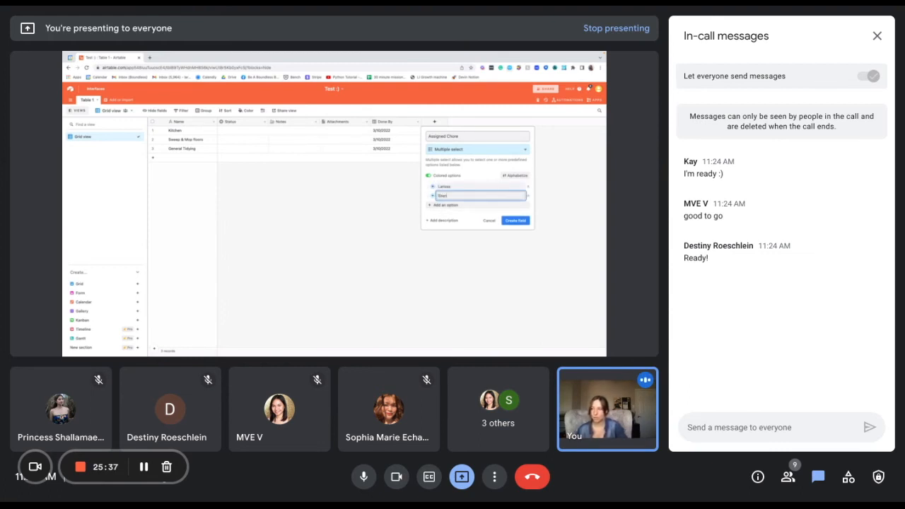
{"action": "key", "text": "Return"}
{"action": "type", "text": "Lee"}
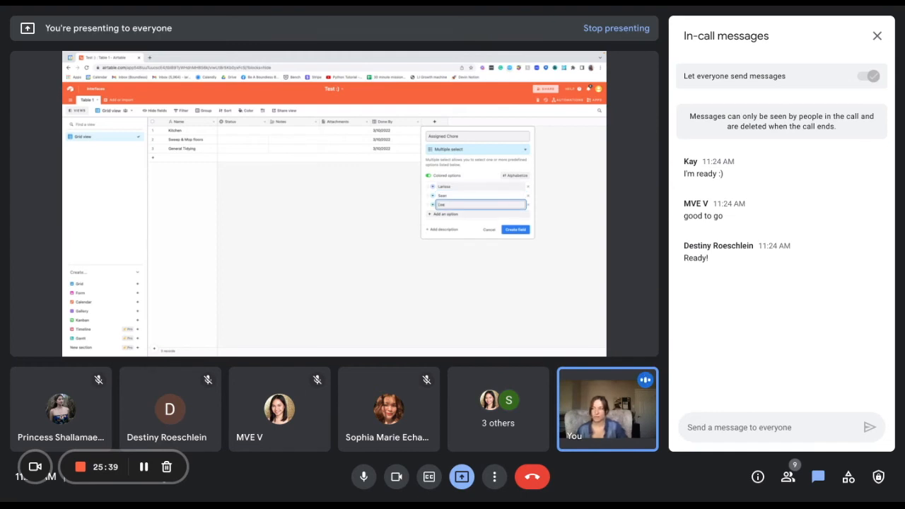
{"action": "left_click", "coordinate": [518, 231]}
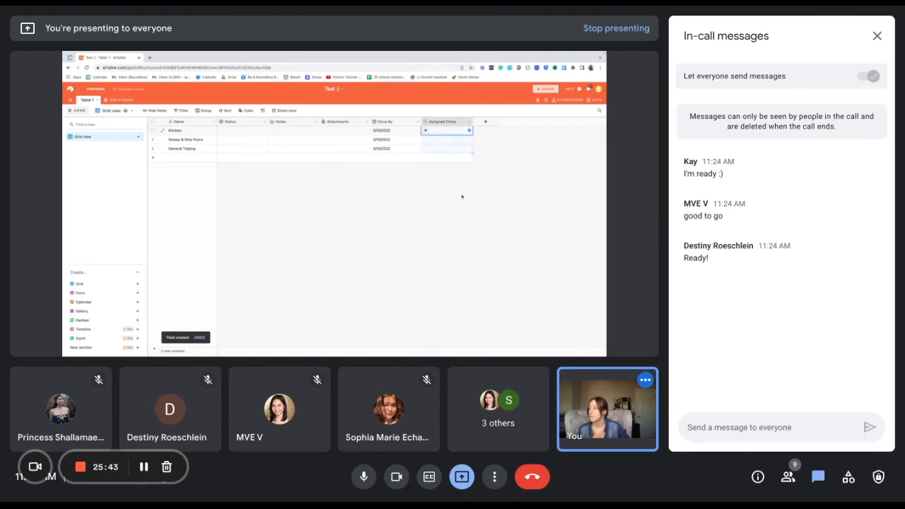
{"action": "left_click", "coordinate": [446, 169]}
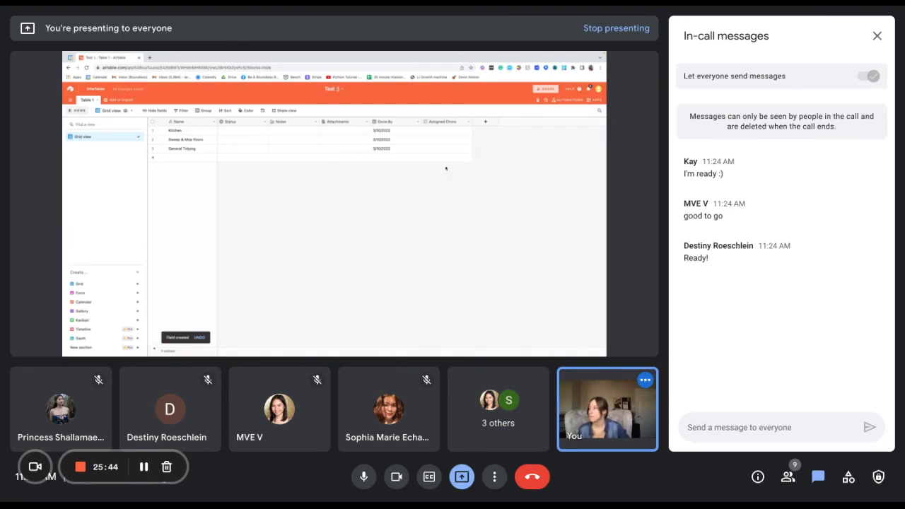
- Delete the Attachments and Notes fields from the table
{"action": "left_click", "coordinate": [367, 122]}
{"action": "left_click", "coordinate": [352, 247]}
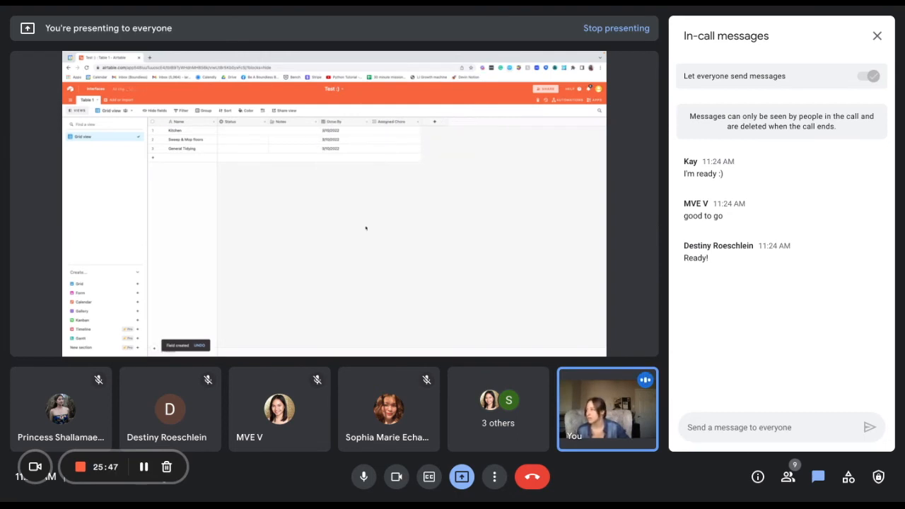
{"action": "left_click", "coordinate": [307, 123]}
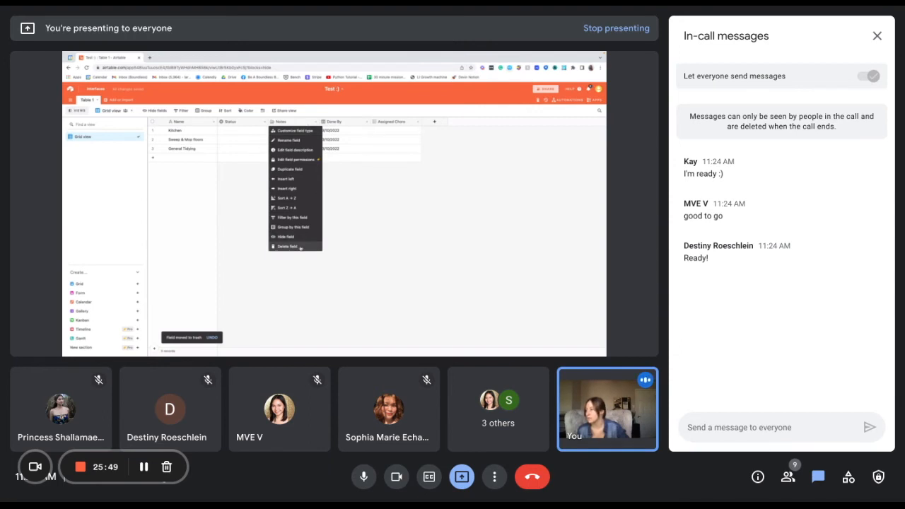
{"action": "left_click", "coordinate": [287, 246]}
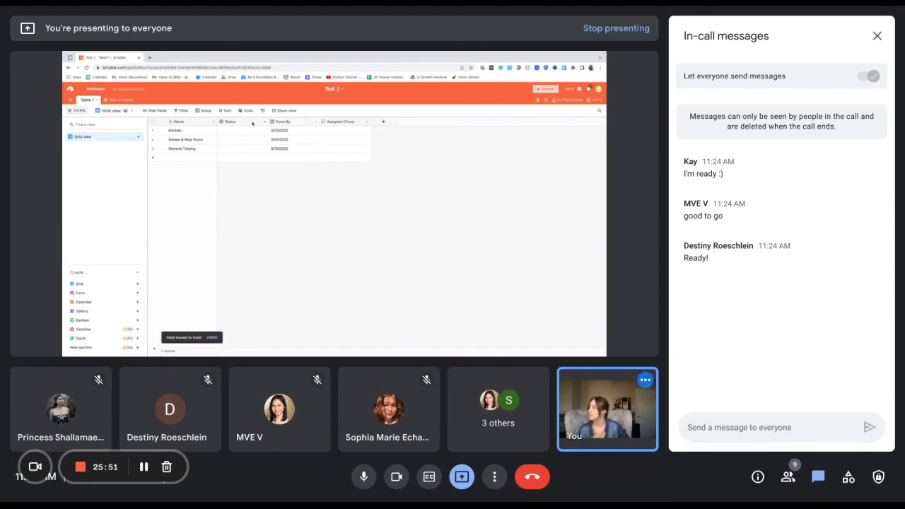
- Move the Status field after Assigned Chore and change its type to Checkbox
{"action": "left_click_drag", "start_coordinate": [253, 124], "coordinate": [358, 135]}
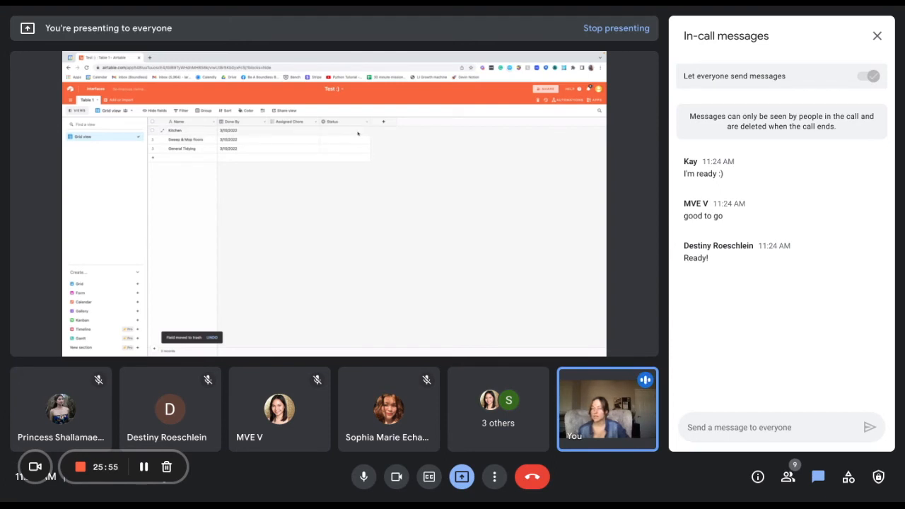
{"action": "left_click", "coordinate": [366, 121]}
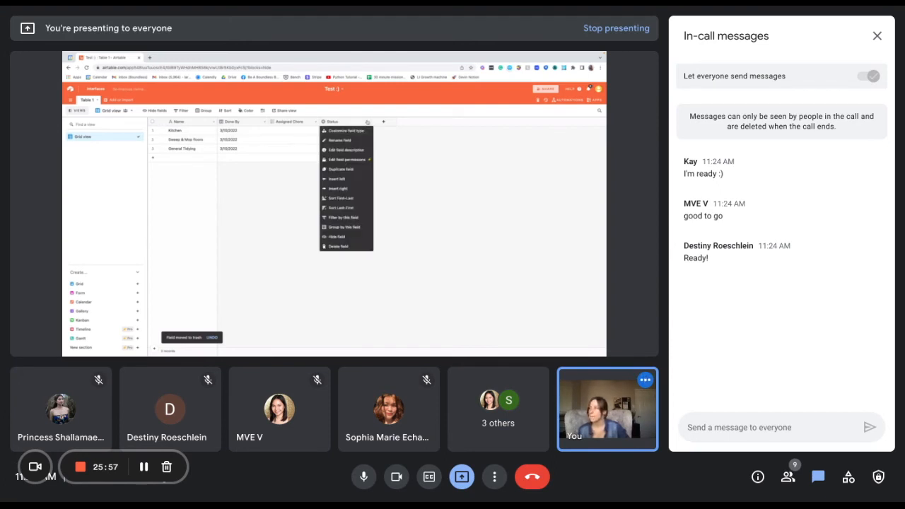
{"action": "left_click", "coordinate": [410, 145]}
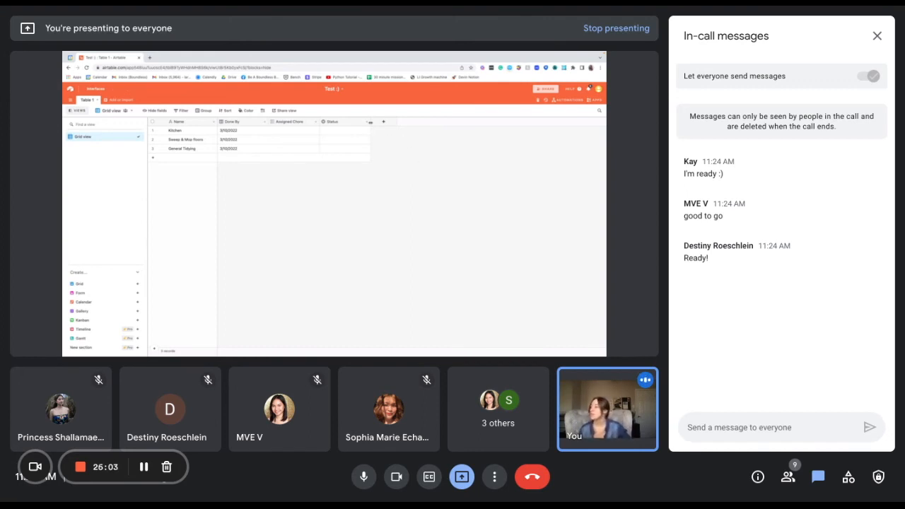
{"action": "left_click", "coordinate": [365, 122]}
{"action": "left_click", "coordinate": [361, 134]}
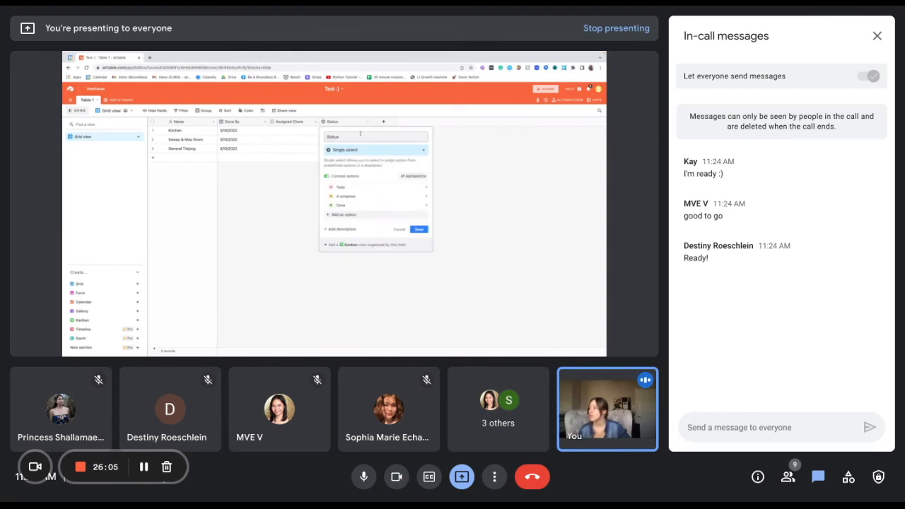
{"action": "left_click", "coordinate": [382, 154]}
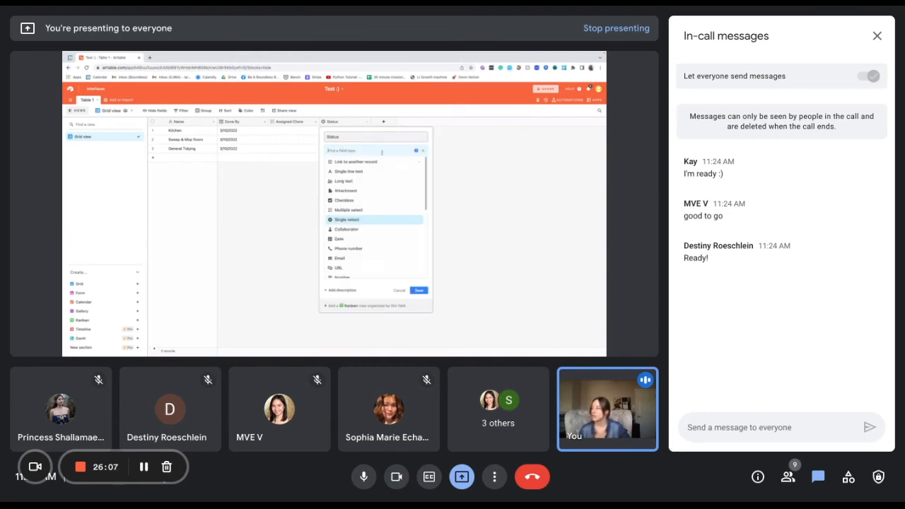
{"action": "left_click", "coordinate": [395, 203]}
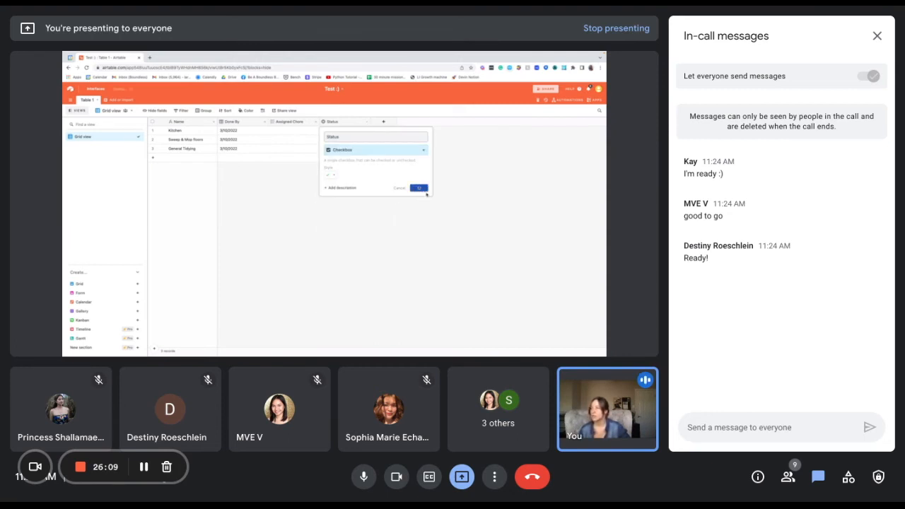
- Save the Status field as a Checkbox field and rename it Done
{"action": "left_click", "coordinate": [419, 187]}
{"action": "double_click", "coordinate": [352, 124]}
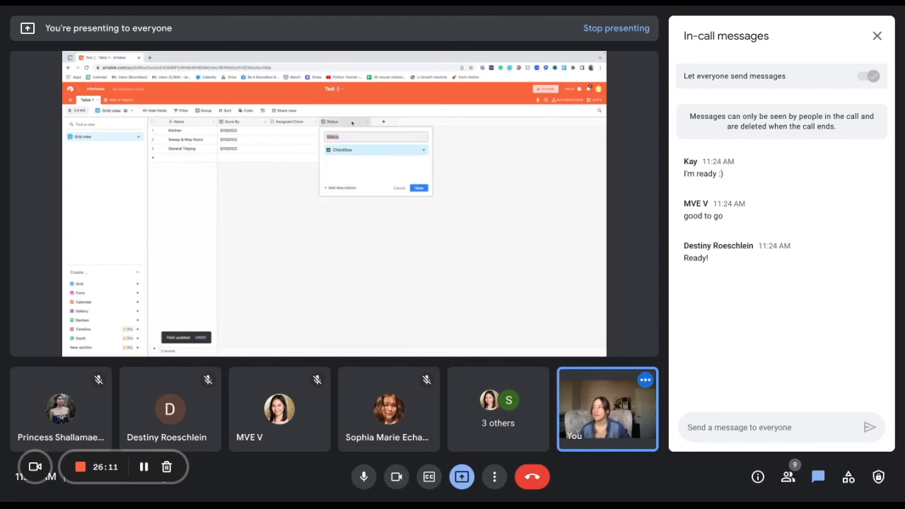
{"action": "type", "text": "Done"}
{"action": "key", "text": "Return"}
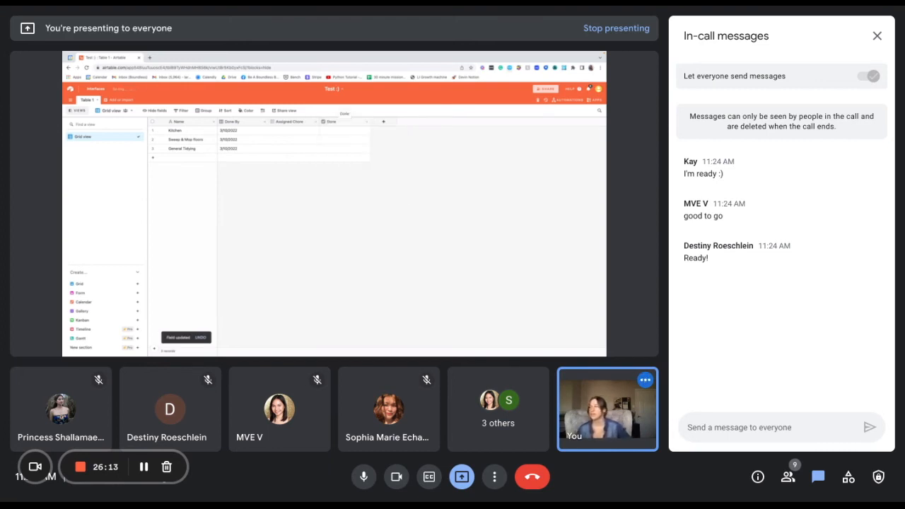
- Assign a different household member to each of the Kitchen, Sweep & Mop floors and General Tidying chores in Assigned Chore
{"action": "left_click", "coordinate": [300, 132]}
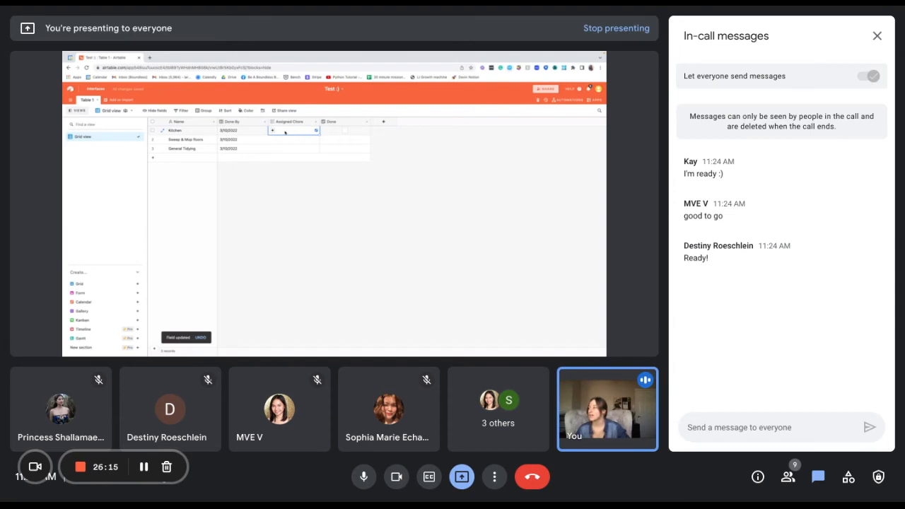
{"action": "left_click", "coordinate": [273, 131]}
{"action": "left_click", "coordinate": [286, 152]}
{"action": "left_click", "coordinate": [275, 141]}
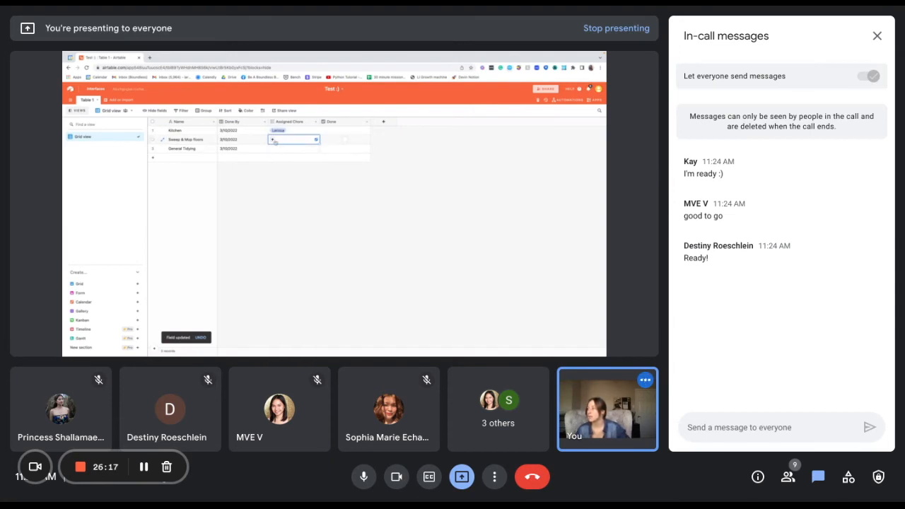
{"action": "left_click", "coordinate": [273, 140]}
{"action": "left_click", "coordinate": [284, 161]}
{"action": "left_click", "coordinate": [275, 149]}
{"action": "left_click", "coordinate": [273, 149]}
{"action": "left_click", "coordinate": [284, 187]}
{"action": "left_click", "coordinate": [351, 191]}
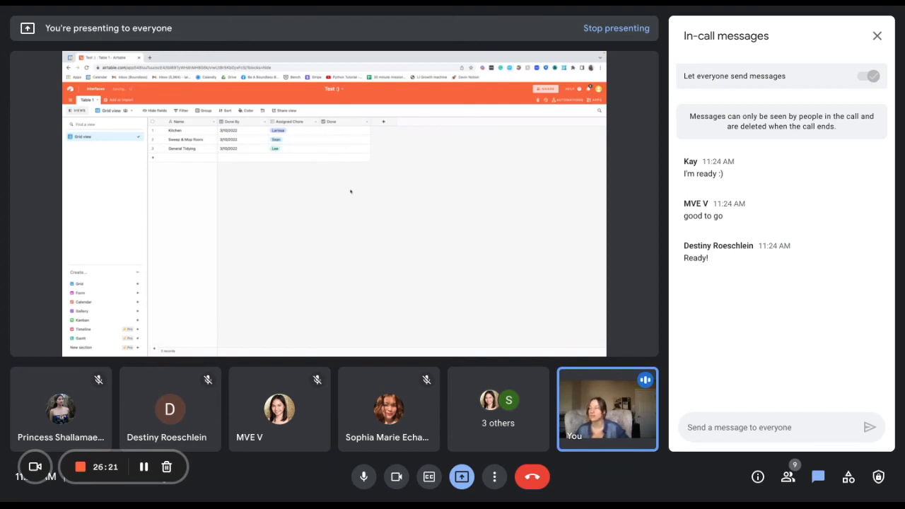
{"action": "left_click", "coordinate": [345, 132]}
{"action": "left_click", "coordinate": [352, 130]}
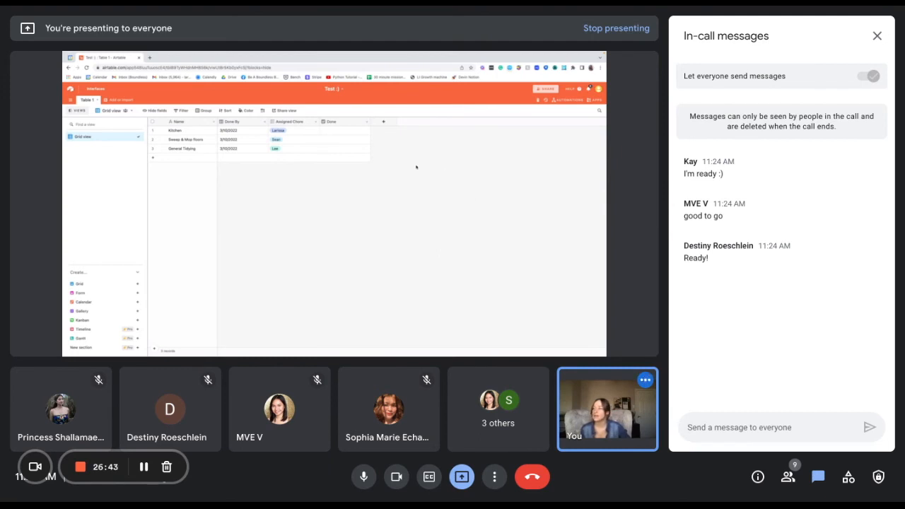
- Start a new Formula field named Next Due Date with only the DATEADD() function as its formula
{"action": "left_click", "coordinate": [386, 123]}
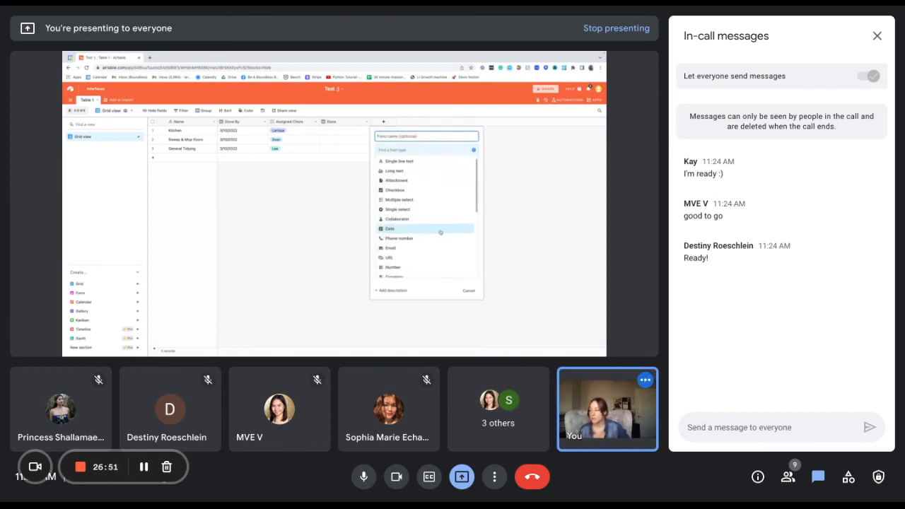
{"action": "scroll", "coordinate": [433, 233], "scroll_direction": "down", "scroll_amount": 3}
{"action": "left_click", "coordinate": [435, 244]}
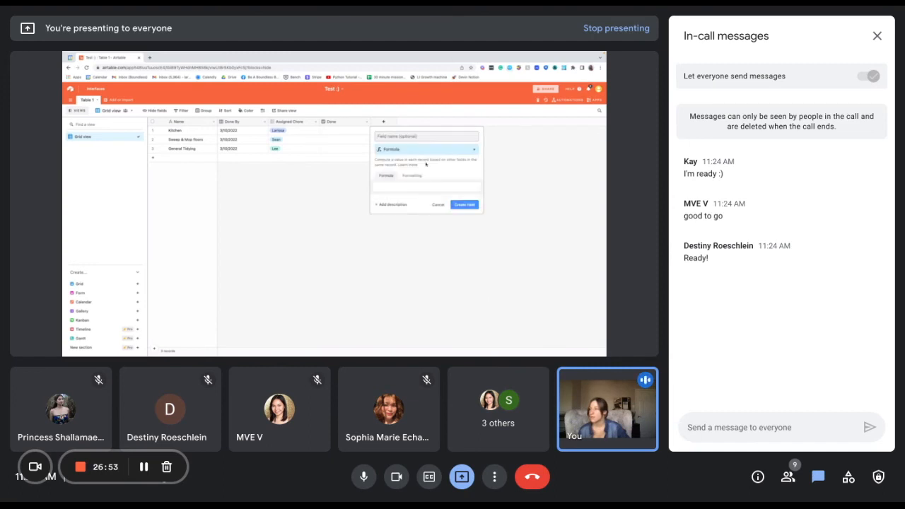
{"action": "left_click", "coordinate": [402, 188]}
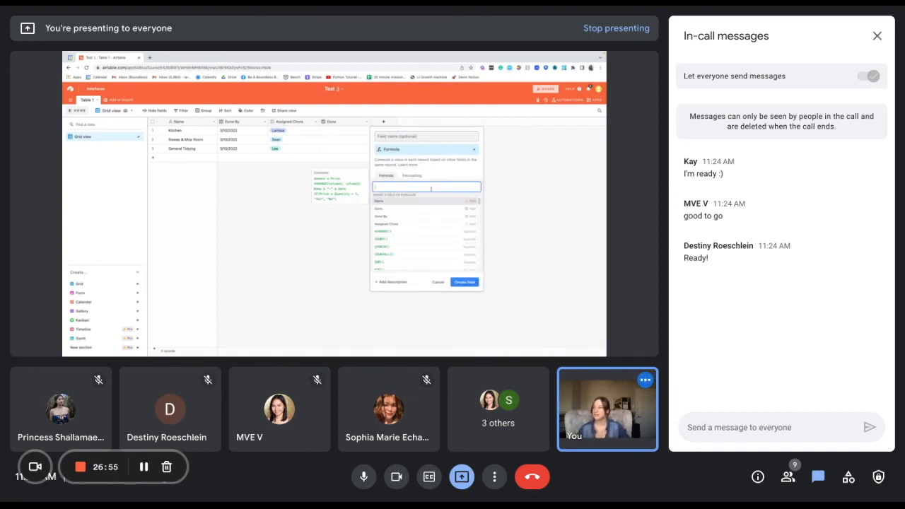
{"action": "type", "text": "Next "}
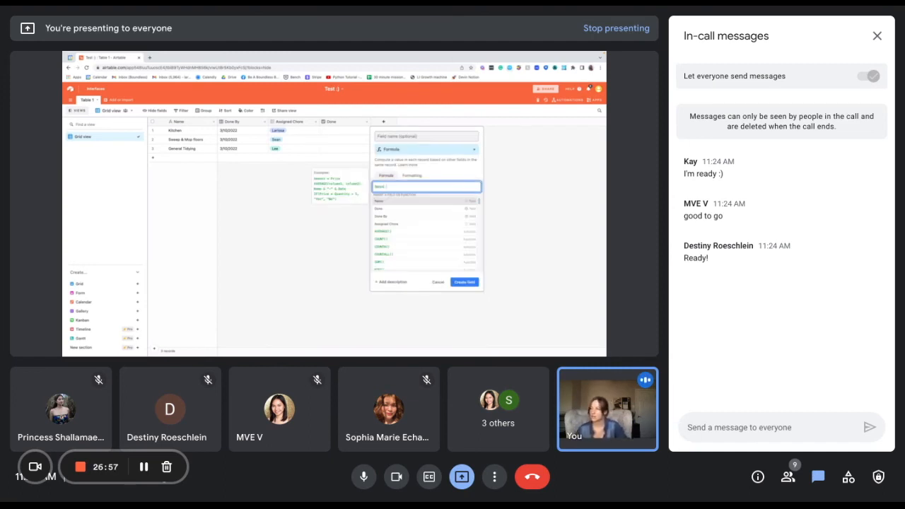
{"action": "type", "text": ":D"}
{"action": "type", "text": "ue Date"}
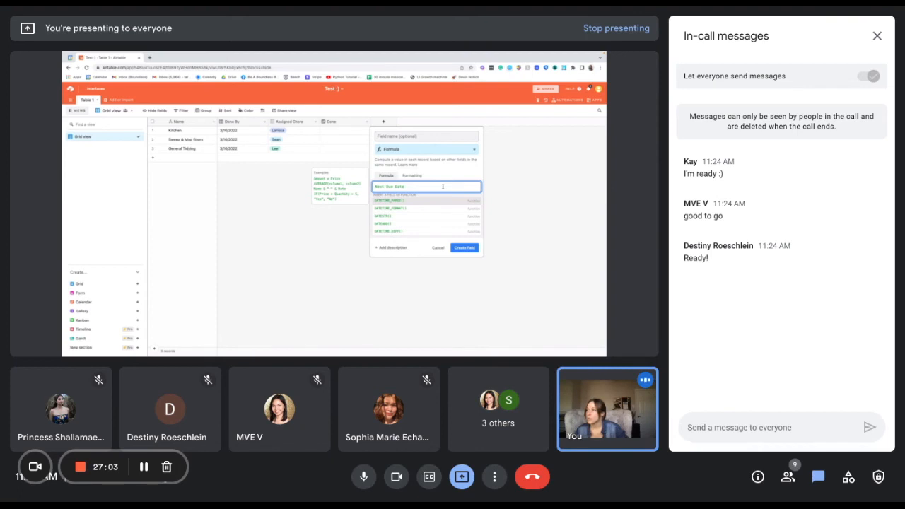
{"action": "left_click", "coordinate": [436, 224]}
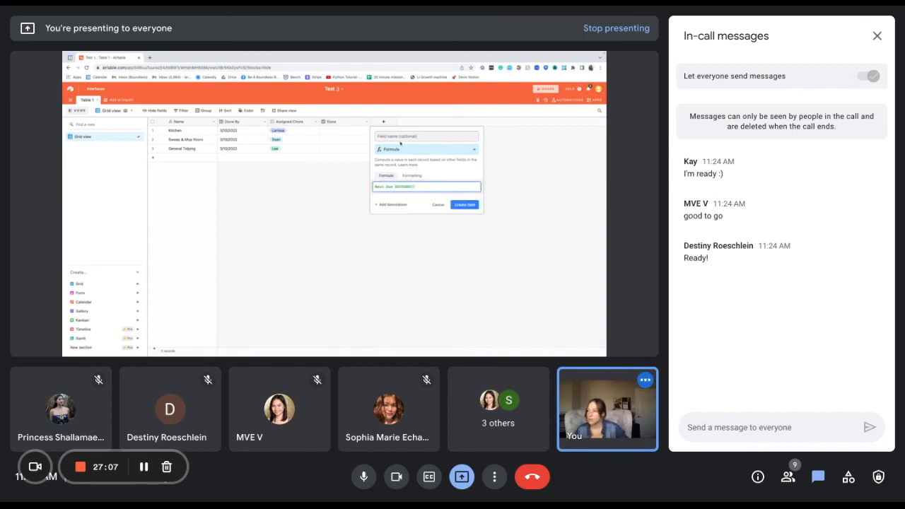
{"action": "left_click_drag", "start_coordinate": [396, 186], "coordinate": [375, 186]}
{"action": "key", "text": "BackSpace"}
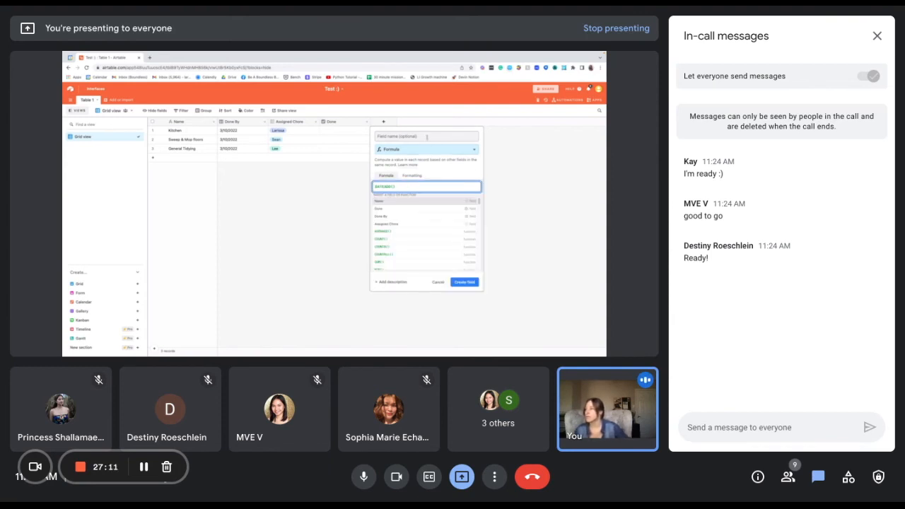
{"action": "left_click", "coordinate": [427, 137]}
{"action": "type", "text": "Next Due Date"}
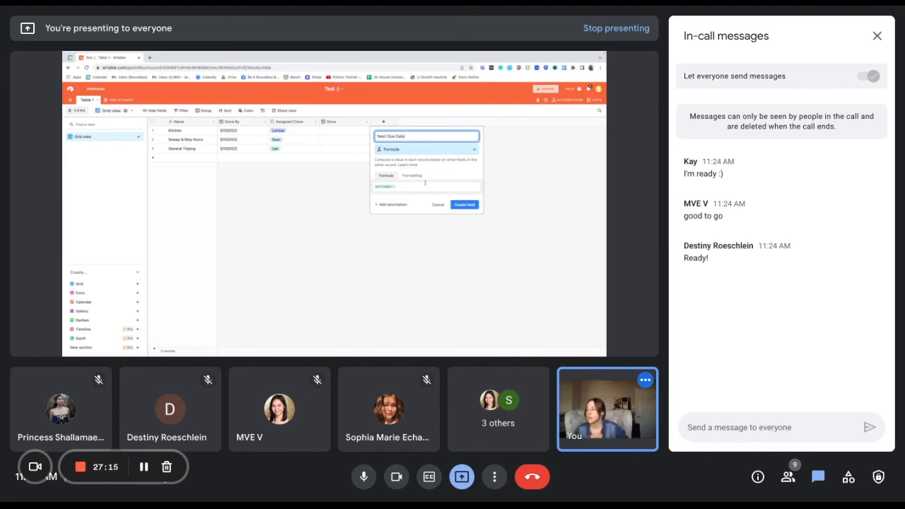
- Complete the formula as DATEADD({Done By},7,'day') and create the Next Due Date field
{"action": "left_click", "coordinate": [424, 187]}
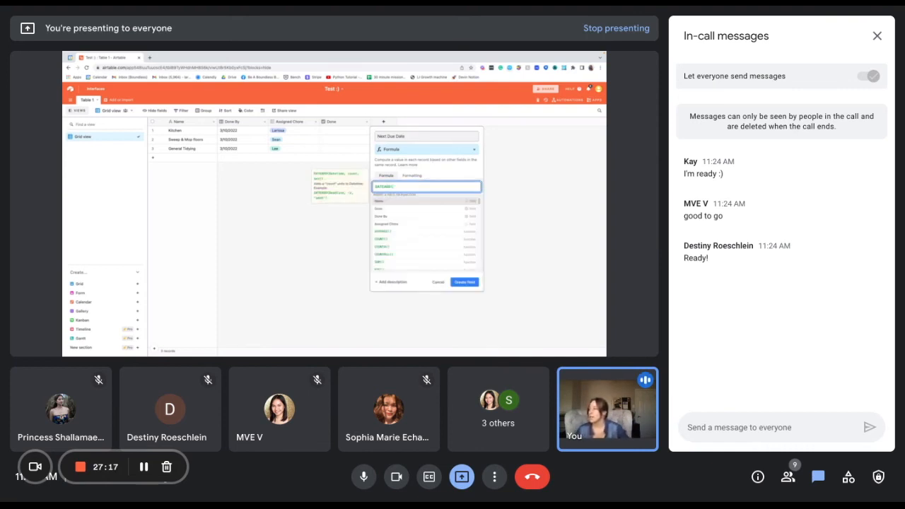
{"action": "left_click", "coordinate": [424, 216]}
{"action": "left_click", "coordinate": [422, 187]}
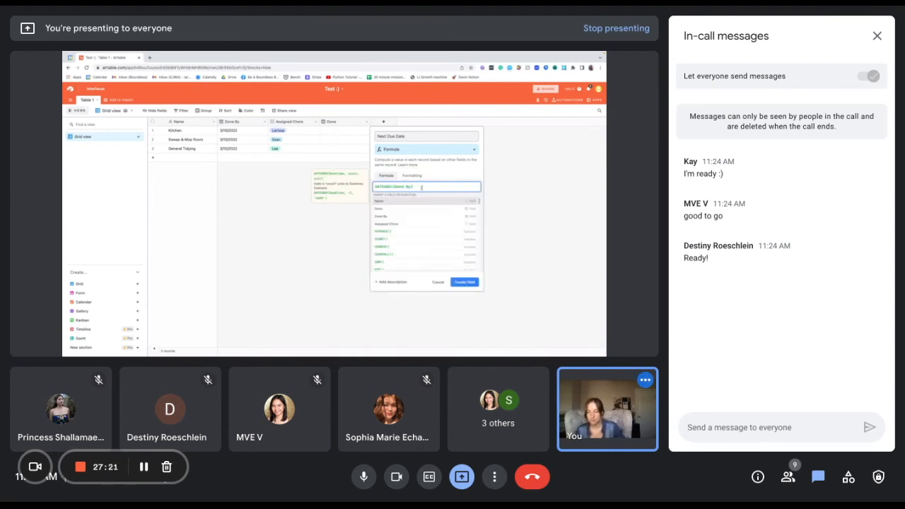
{"action": "type", "text": ","}
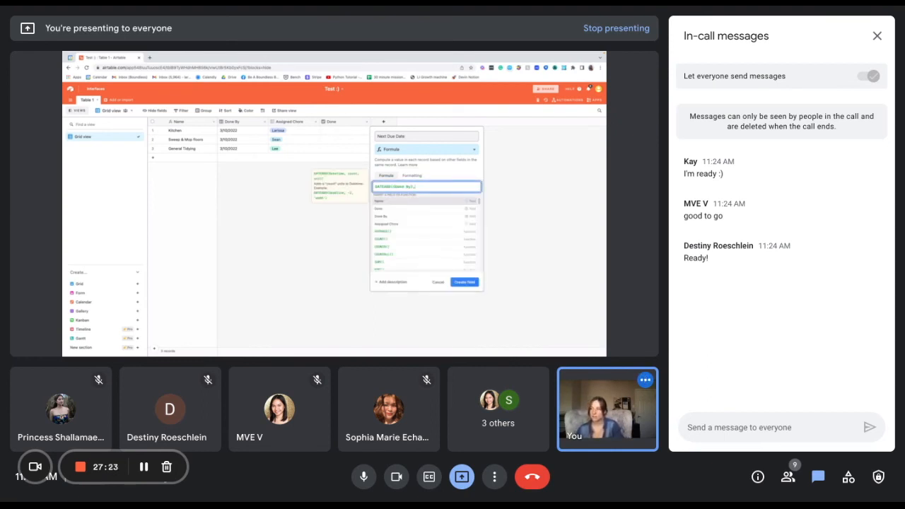
{"action": "type", "text": "7"}
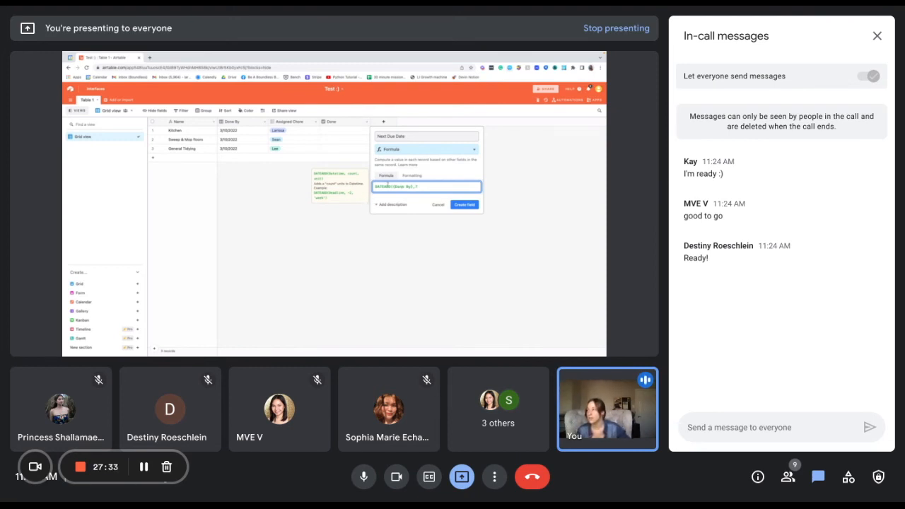
{"action": "left_click", "coordinate": [420, 187]}
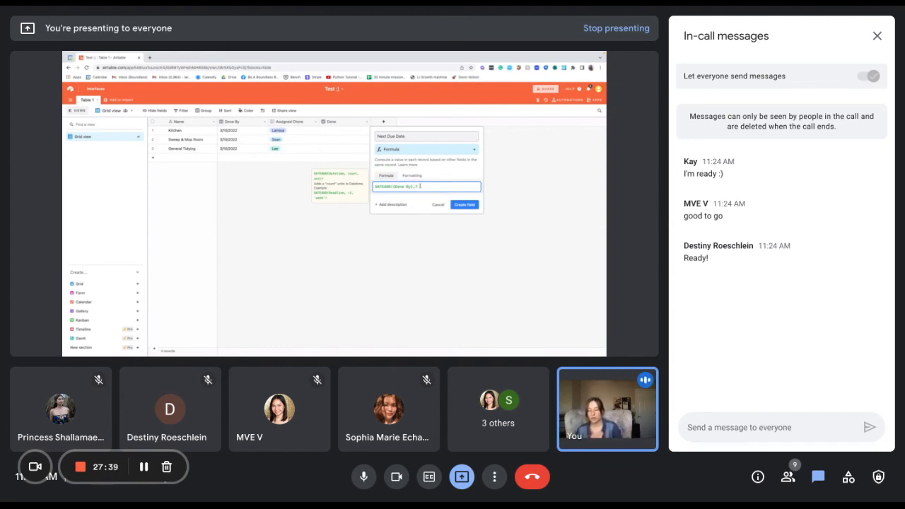
{"action": "type", "text": ","}
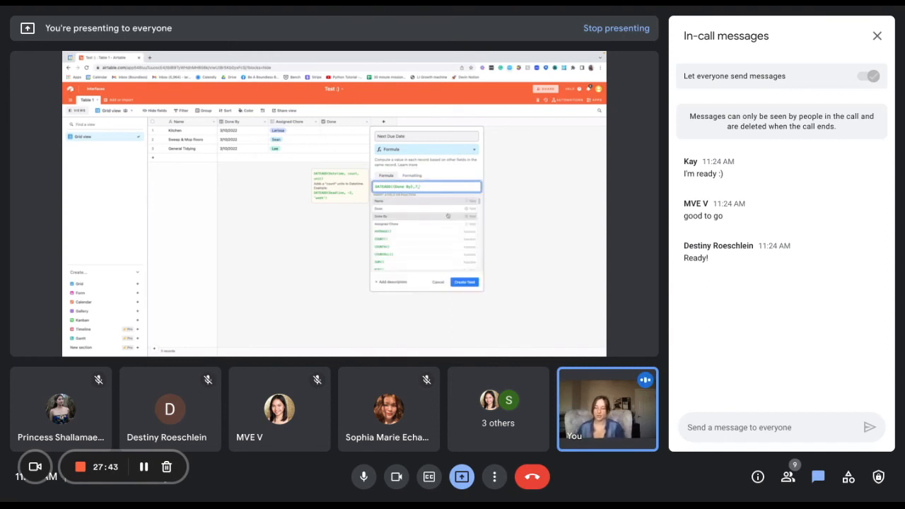
{"action": "type", "text": "'day'"}
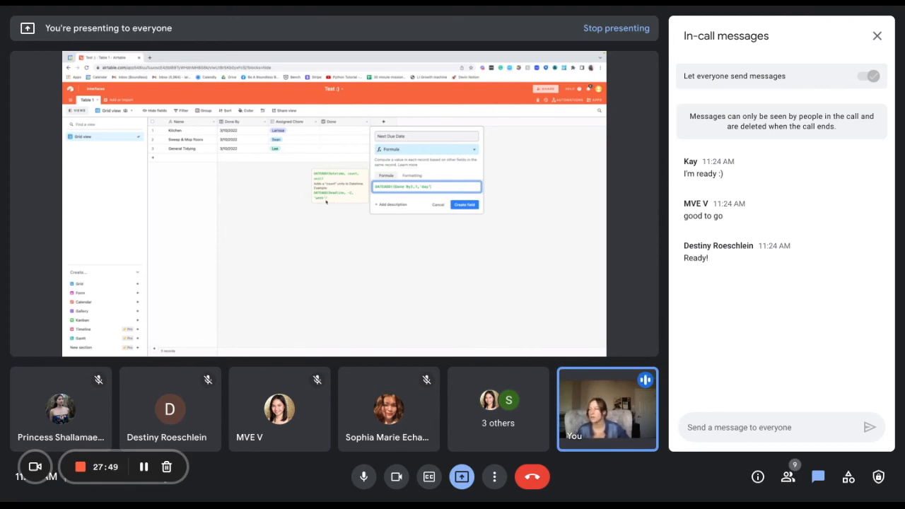
{"action": "left_click", "coordinate": [325, 202]}
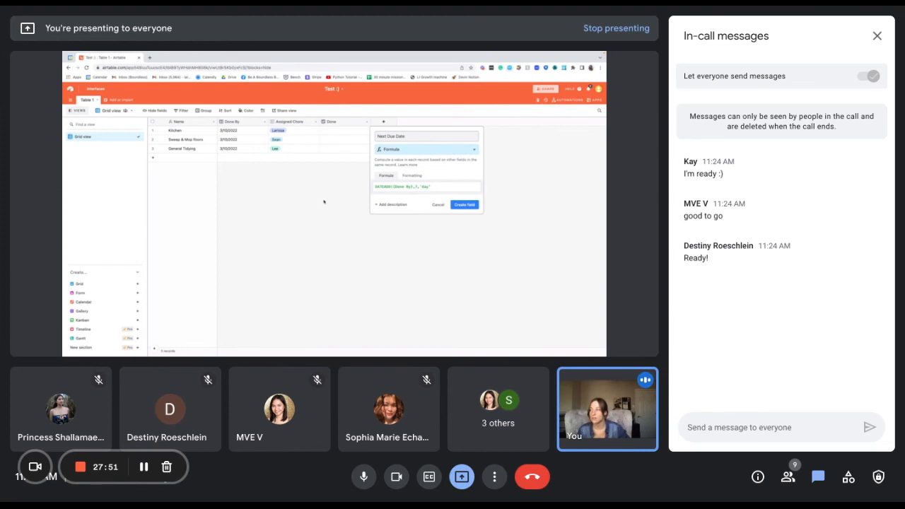
{"action": "left_click", "coordinate": [432, 187]}
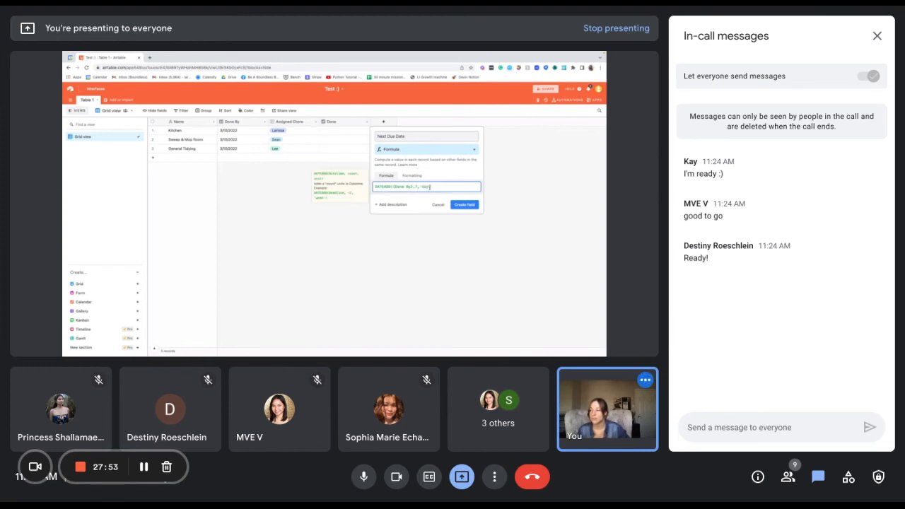
{"action": "type", "text": ")"}
{"action": "left_click", "coordinate": [465, 204]}
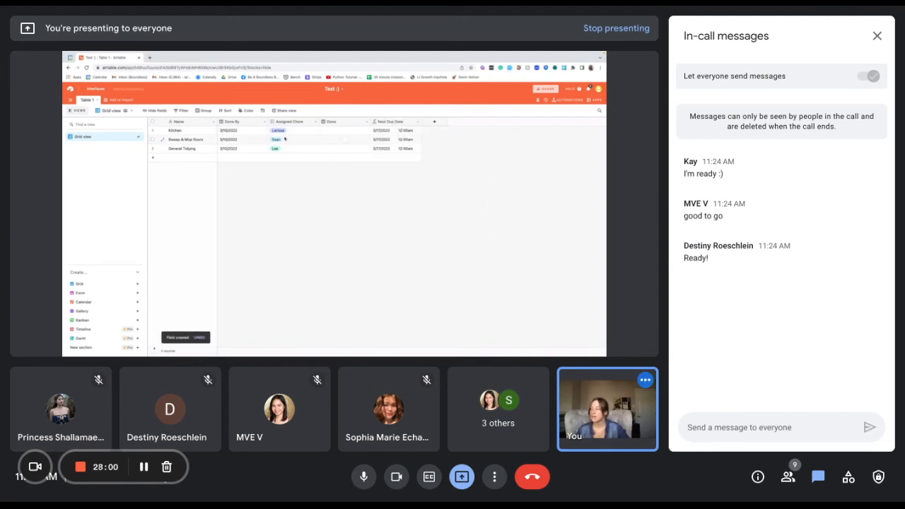
- Format Next Due Date with the Friendly date format, turning off the time field and the same-time-zone option, and save it
{"action": "left_click", "coordinate": [418, 122]}
{"action": "left_click", "coordinate": [418, 133]}
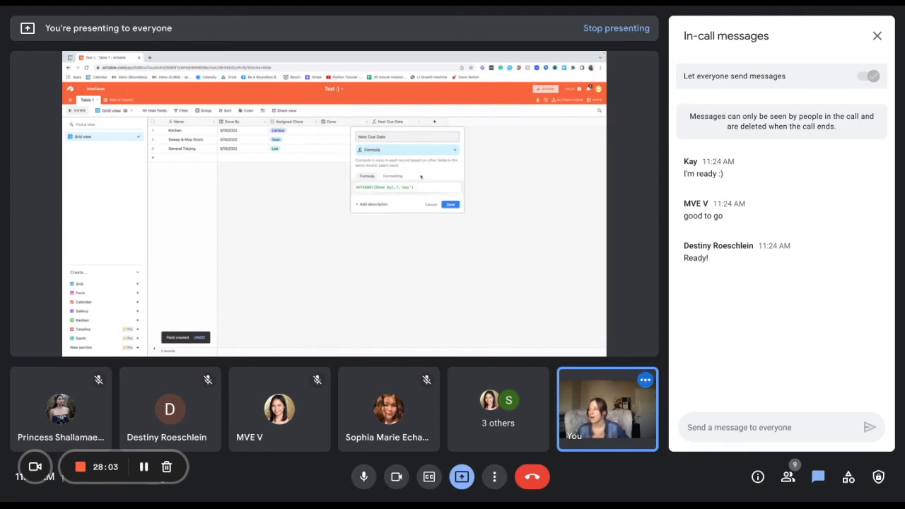
{"action": "left_click", "coordinate": [408, 177]}
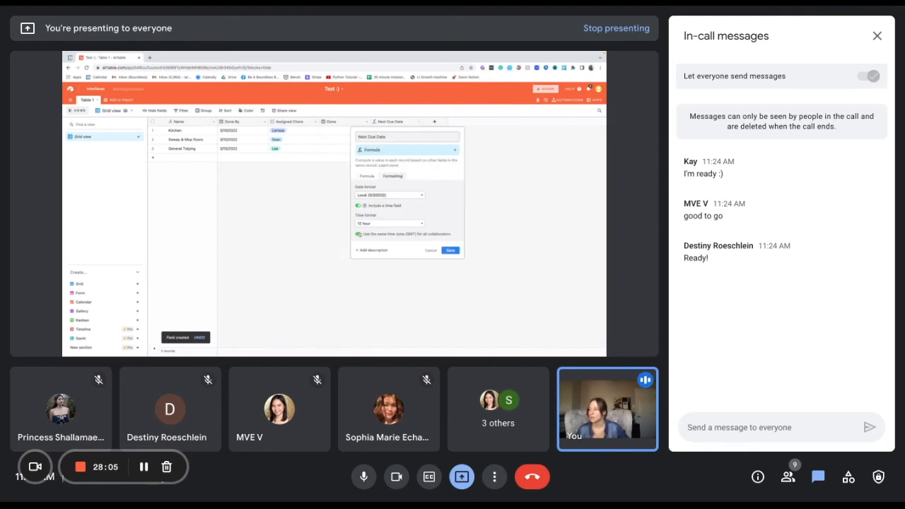
{"action": "left_click", "coordinate": [359, 234]}
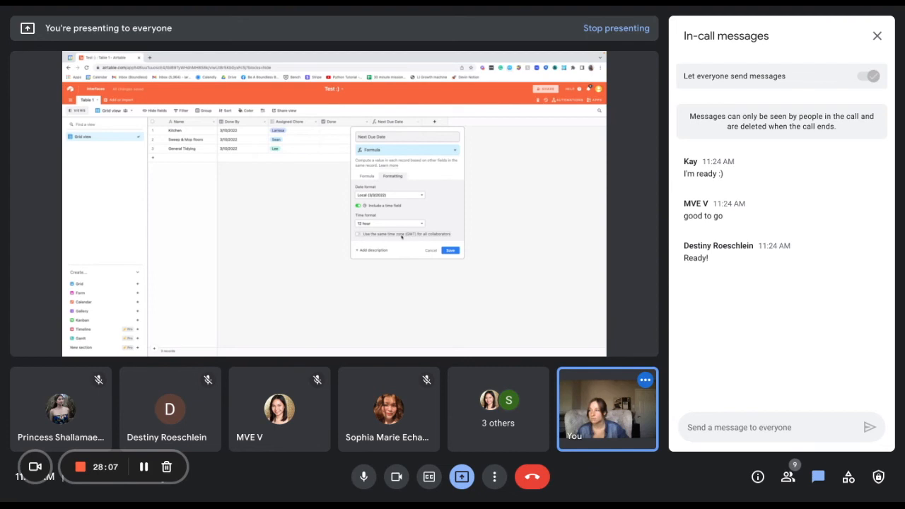
{"action": "left_click", "coordinate": [359, 206]}
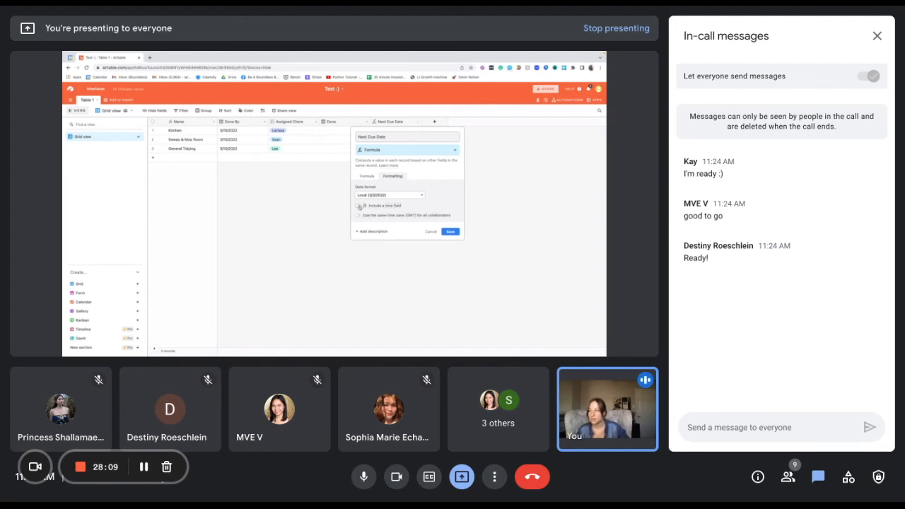
{"action": "left_click", "coordinate": [400, 196]}
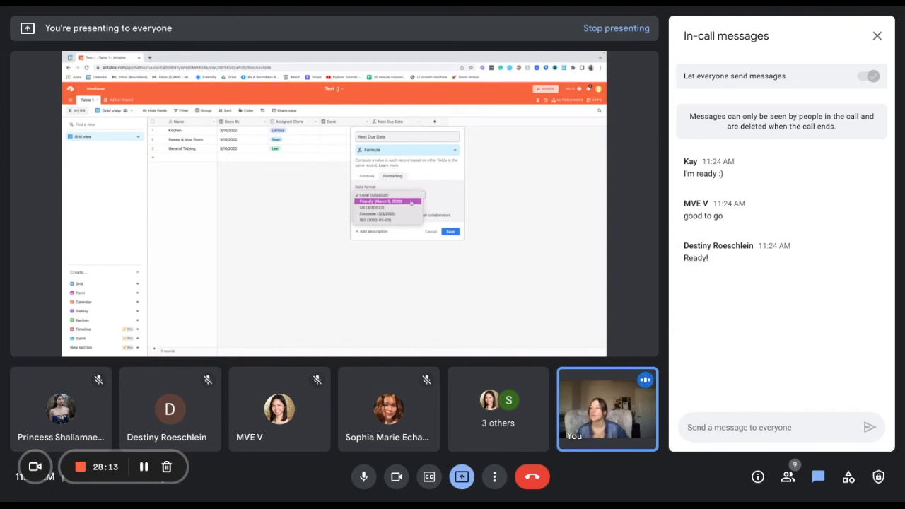
{"action": "left_click", "coordinate": [411, 203]}
{"action": "left_click", "coordinate": [450, 231]}
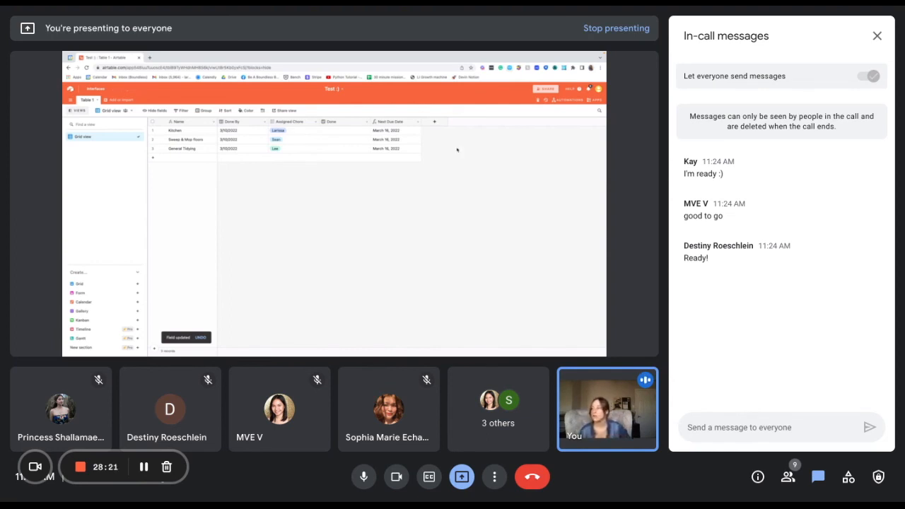
- Start a new Single select field named Next Person to do chore
{"action": "left_click", "coordinate": [438, 122]}
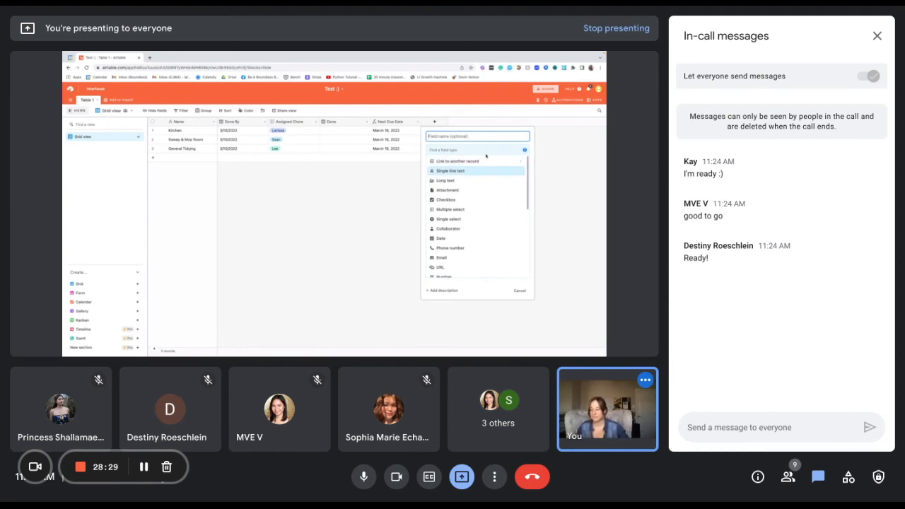
{"action": "type", "text": "Nam"}
{"action": "type", "text": "t Person to do"}
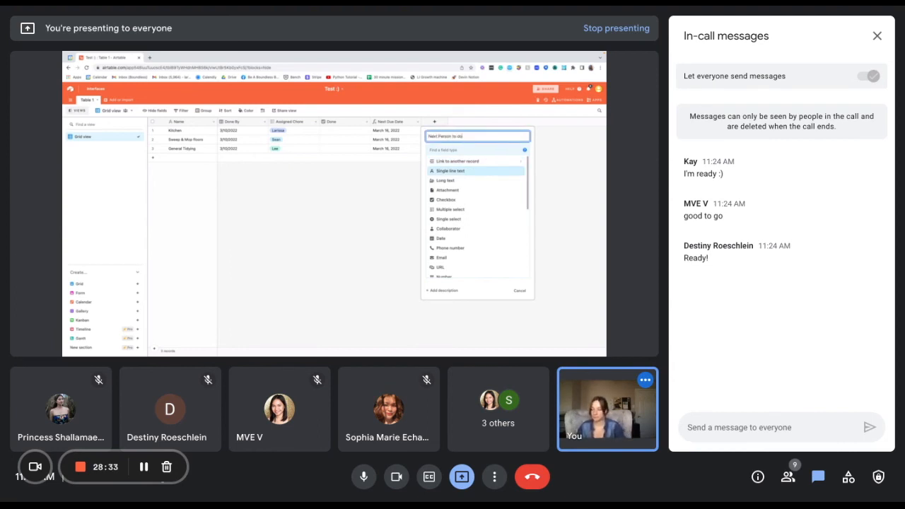
{"action": "type", "text": " chore"}
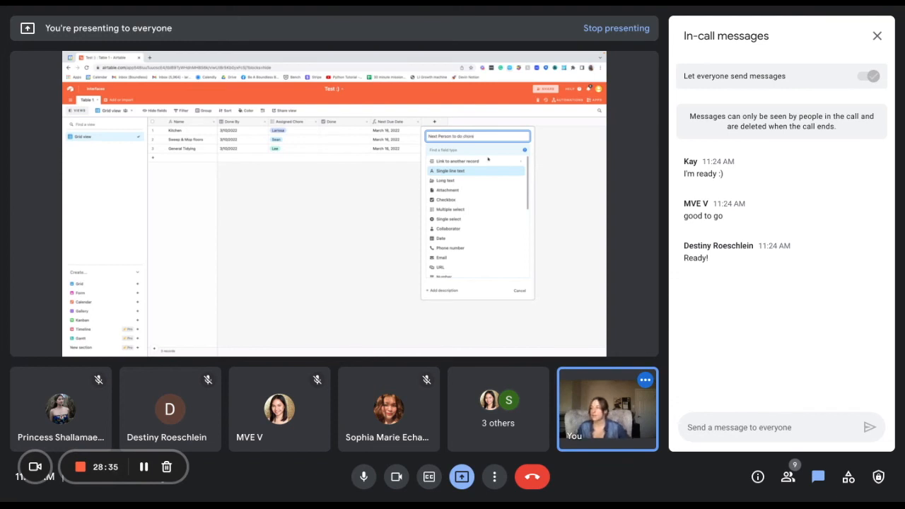
{"action": "left_click", "coordinate": [478, 219]}
- Give the Next Person to do chore single select three options named after the household members and create the field
{"action": "left_click", "coordinate": [469, 196]}
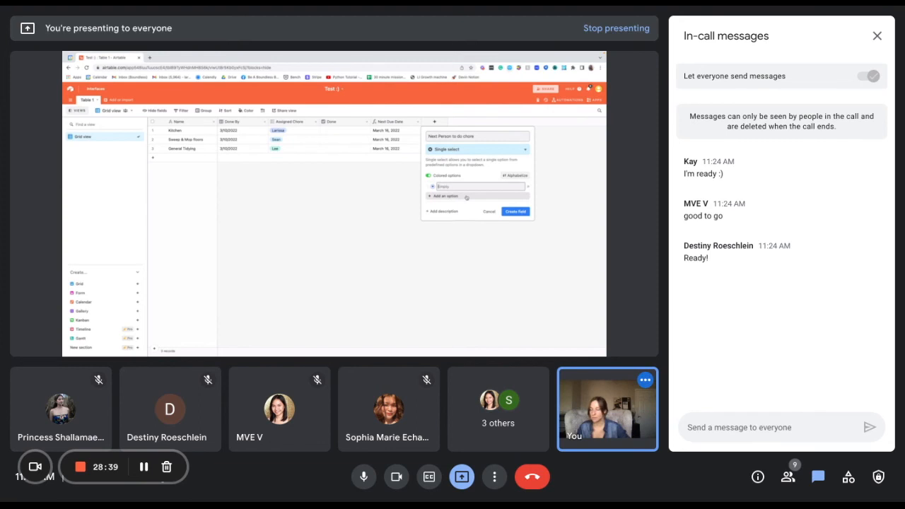
{"action": "type", "text": "La"}
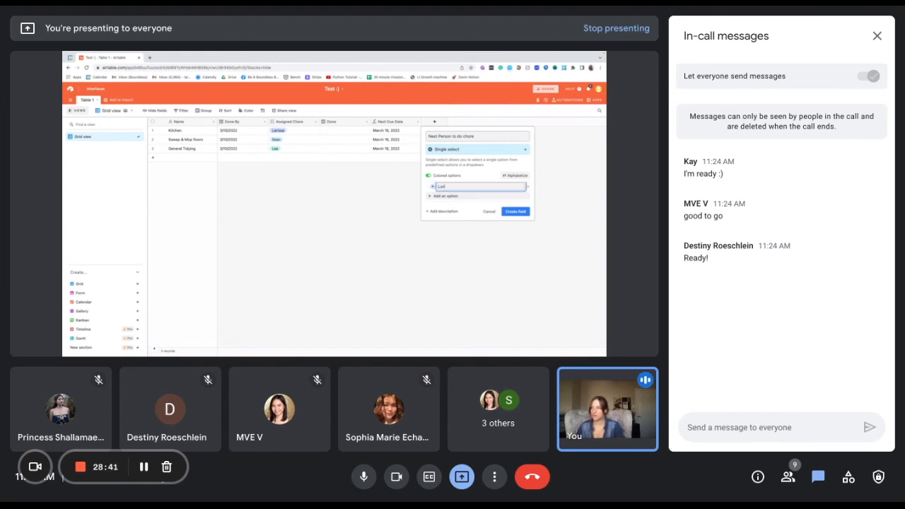
{"action": "type", "text": "rissa"}
{"action": "key", "text": "Return"}
{"action": "type", "text": "Sean"}
{"action": "key", "text": "Return"}
{"action": "type", "text": "Lee"}
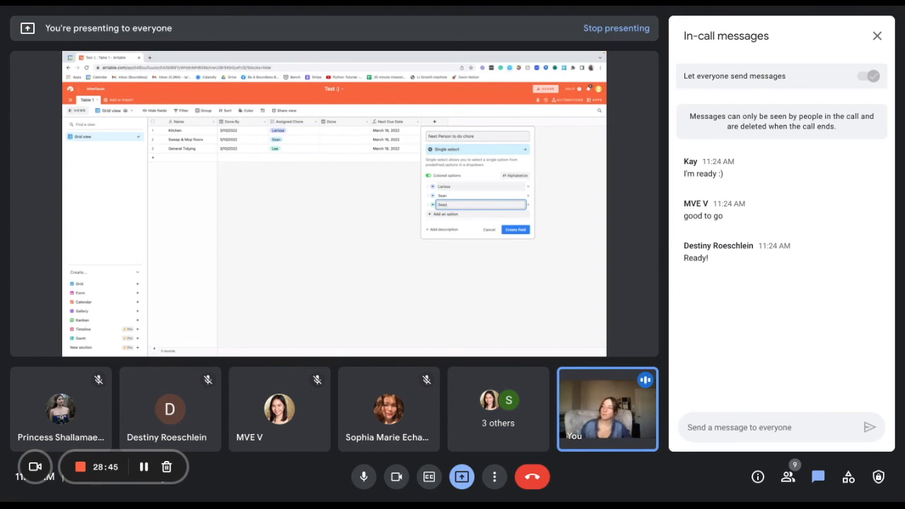
{"action": "left_click", "coordinate": [528, 231]}
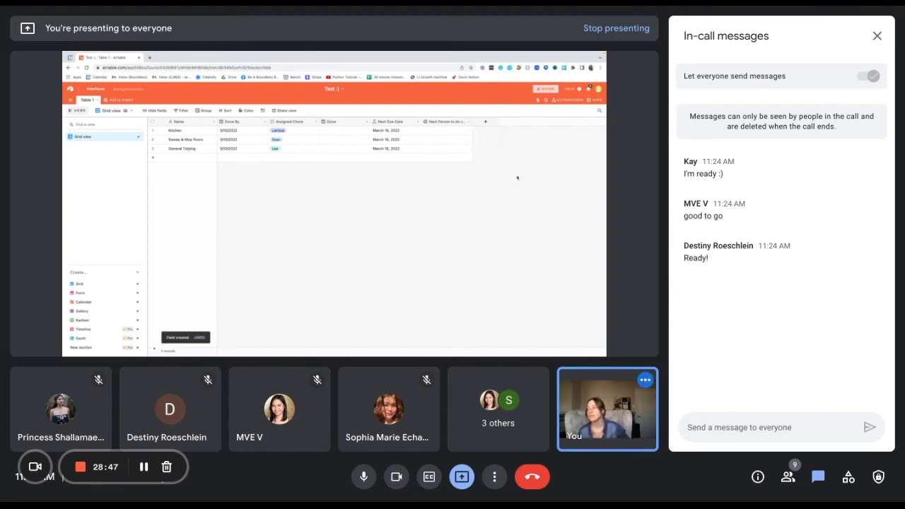
- Set the next person for Kitchen to the second name option and for Sweep & Mop floors to the third option
{"action": "left_click", "coordinate": [465, 134]}
{"action": "left_click", "coordinate": [465, 133]}
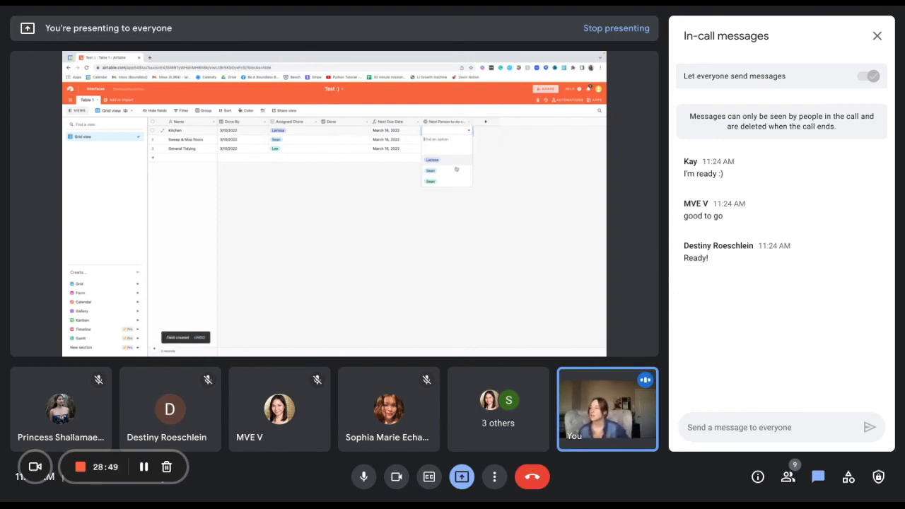
{"action": "left_click", "coordinate": [456, 171]}
{"action": "left_click", "coordinate": [453, 140]}
{"action": "left_click", "coordinate": [452, 140]}
{"action": "left_click", "coordinate": [446, 179]}
- Rename the duplicate third option of Next Person to do chore to the third household member's name and save the field
{"action": "left_click", "coordinate": [462, 122]}
{"action": "left_click", "coordinate": [468, 124]}
{"action": "left_click", "coordinate": [442, 132]}
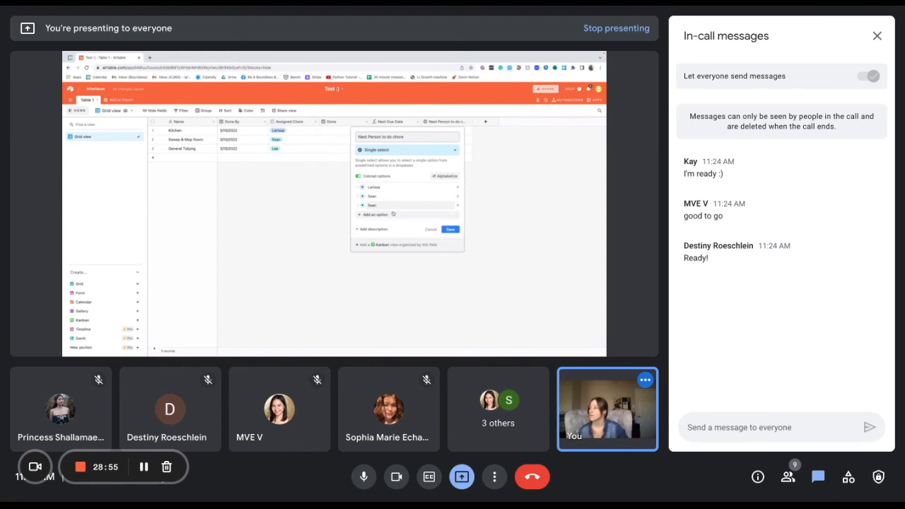
{"action": "double_click", "coordinate": [387, 204]}
{"action": "type", "text": "Lee"}
{"action": "left_click", "coordinate": [451, 229]}
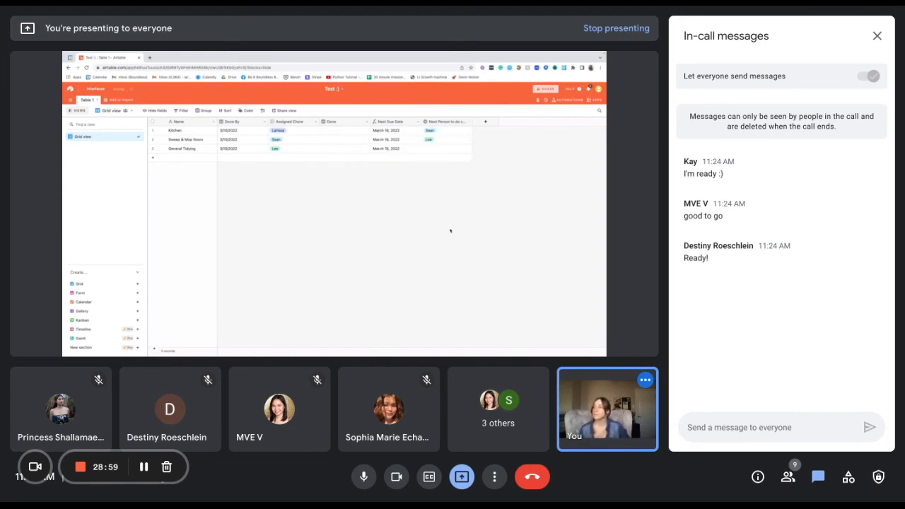
- Set the next person for General Tidying to the first name option
{"action": "double_click", "coordinate": [440, 150]}
{"action": "left_click", "coordinate": [434, 177]}
{"action": "left_click", "coordinate": [515, 177]}
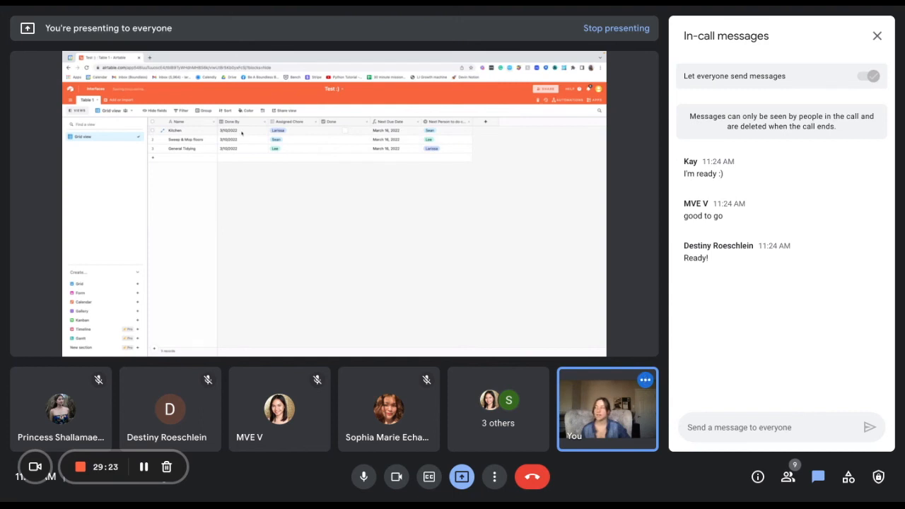
- Mark the Kitchen chore as Done
{"action": "left_click", "coordinate": [300, 132]}
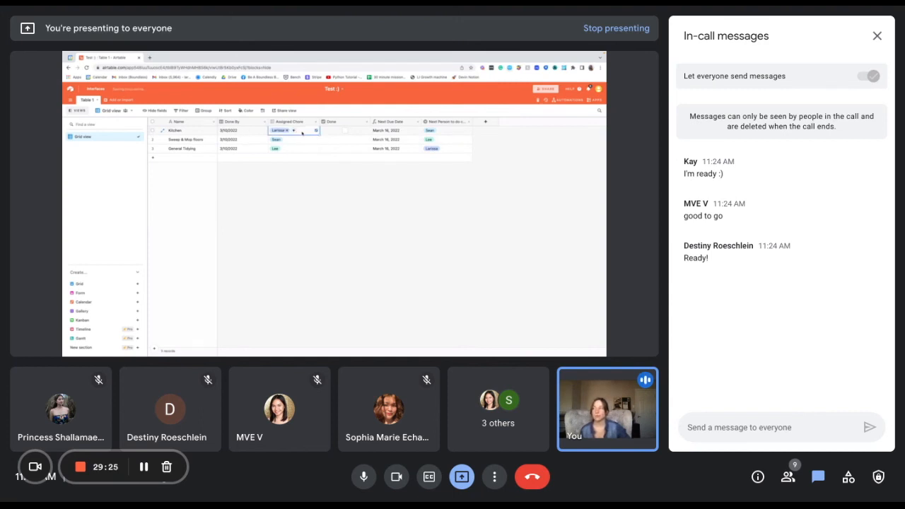
{"action": "left_click", "coordinate": [335, 133]}
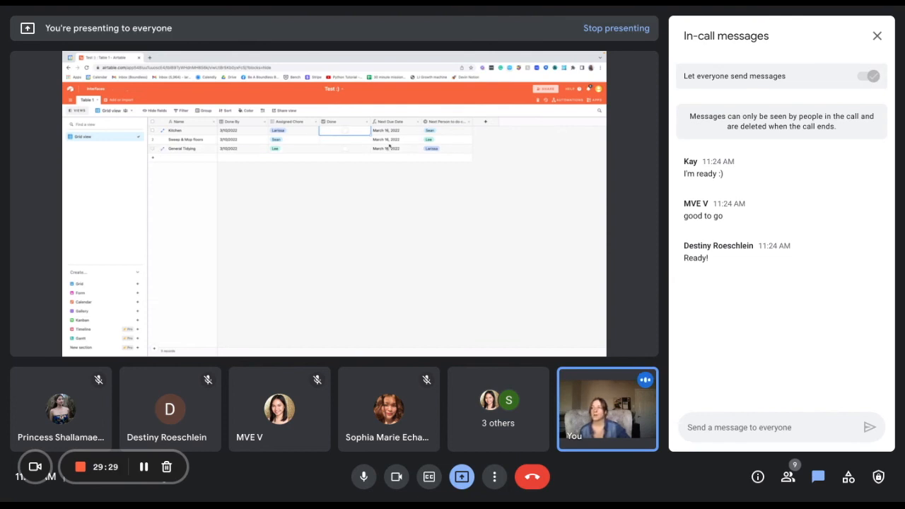
{"action": "left_click", "coordinate": [346, 131]}
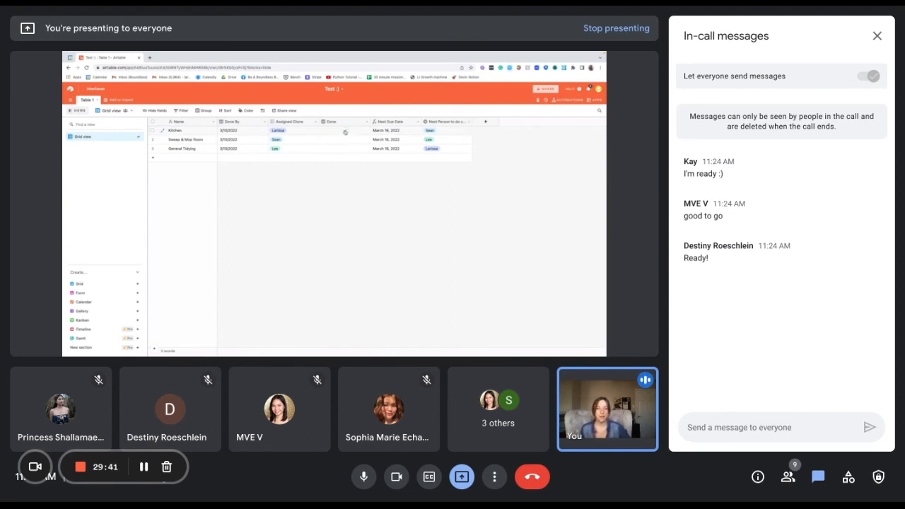
{"action": "left_click", "coordinate": [345, 132]}
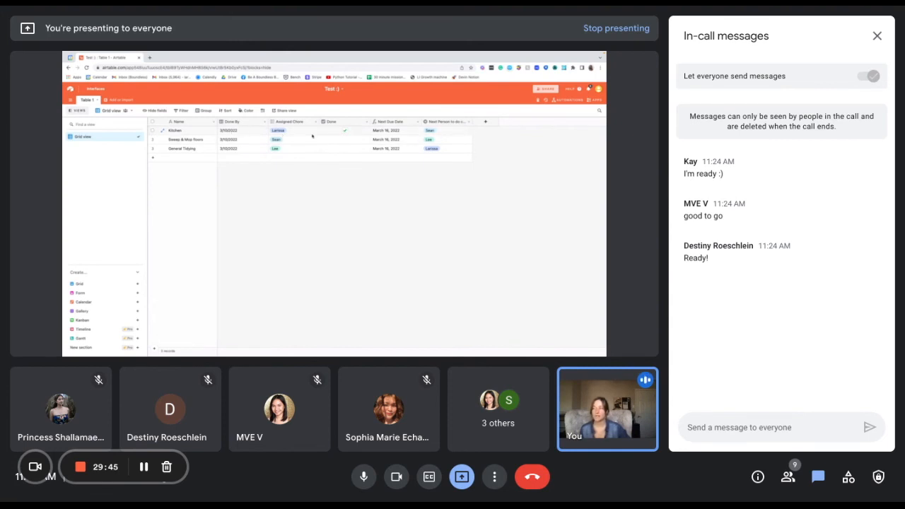
- Create a custom automation with the trigger When record matches conditions, applied to Table 1
{"action": "left_click", "coordinate": [577, 101]}
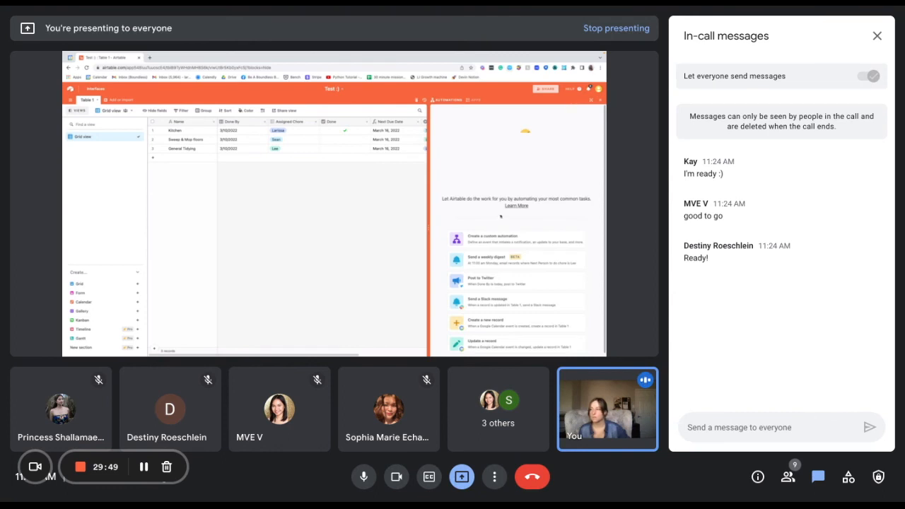
{"action": "left_click", "coordinate": [552, 242]}
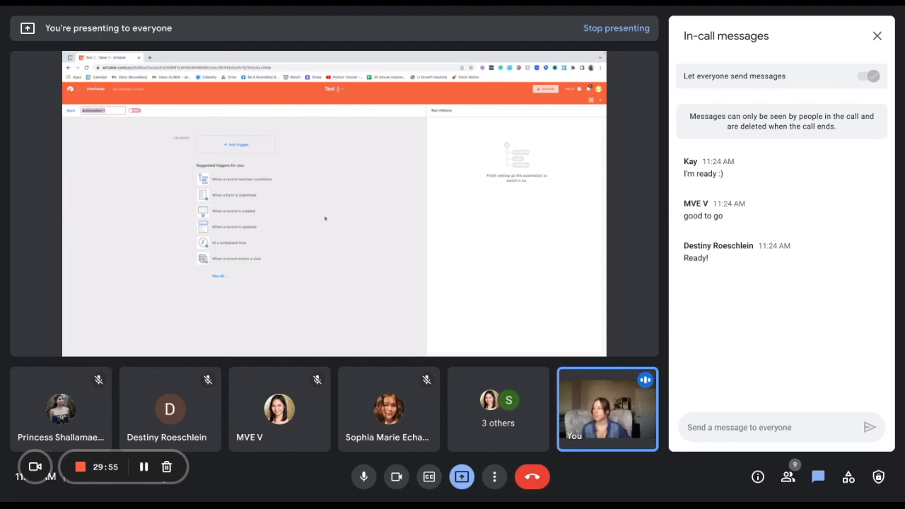
{"action": "left_click", "coordinate": [239, 145]}
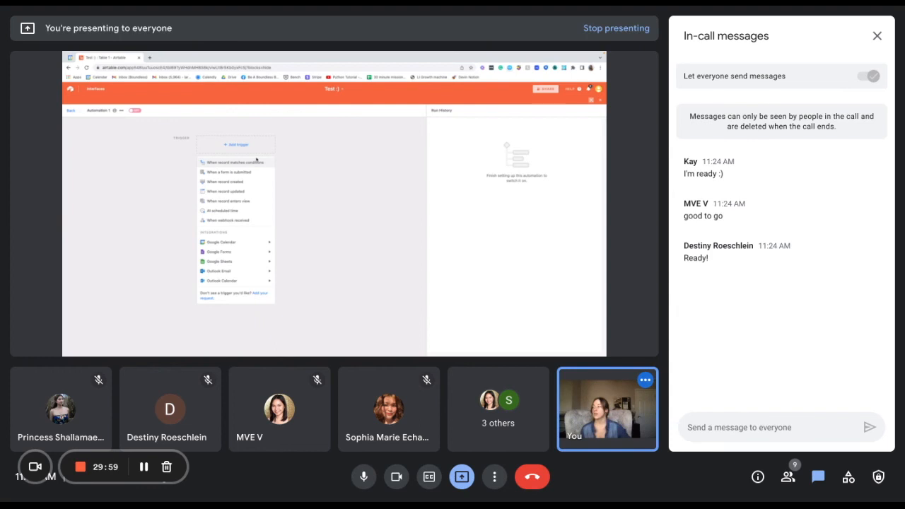
{"action": "left_click", "coordinate": [258, 164]}
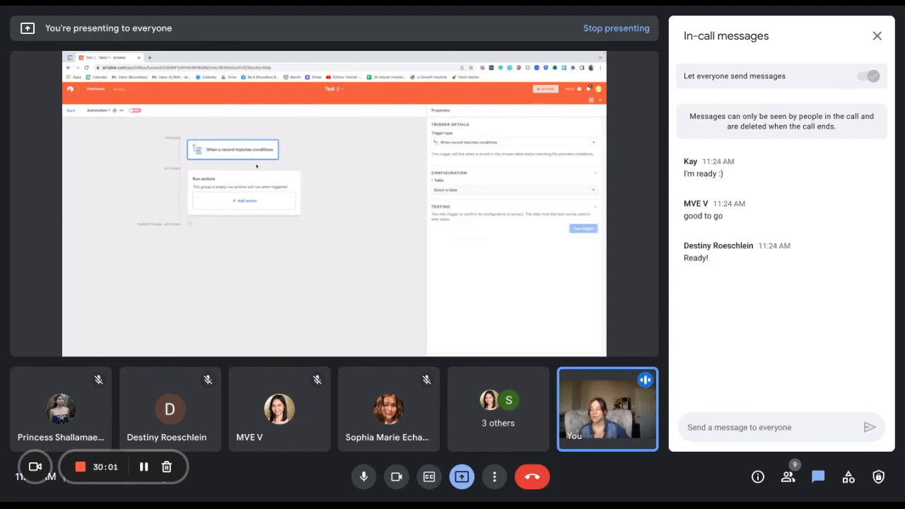
{"action": "left_click", "coordinate": [535, 190]}
{"action": "left_click", "coordinate": [537, 211]}
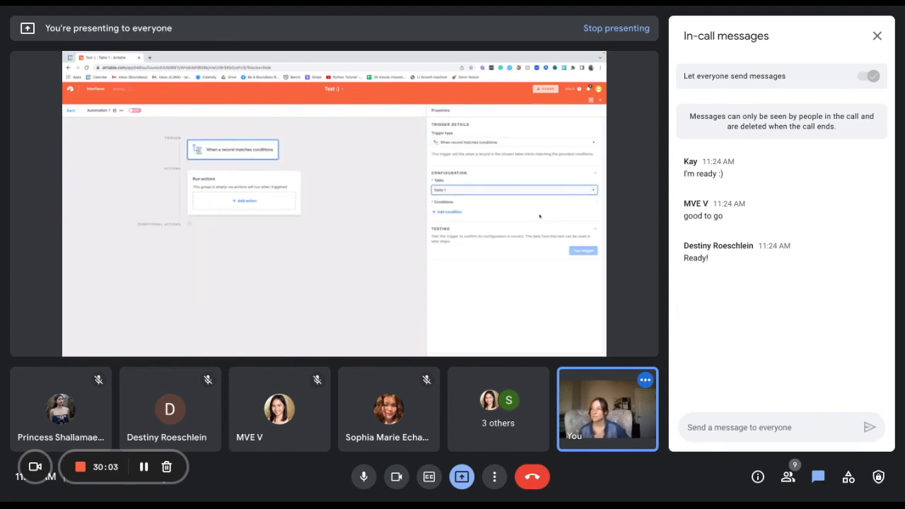
- Add the trigger condition that Done is checked, and test the trigger
{"action": "left_click", "coordinate": [458, 212]}
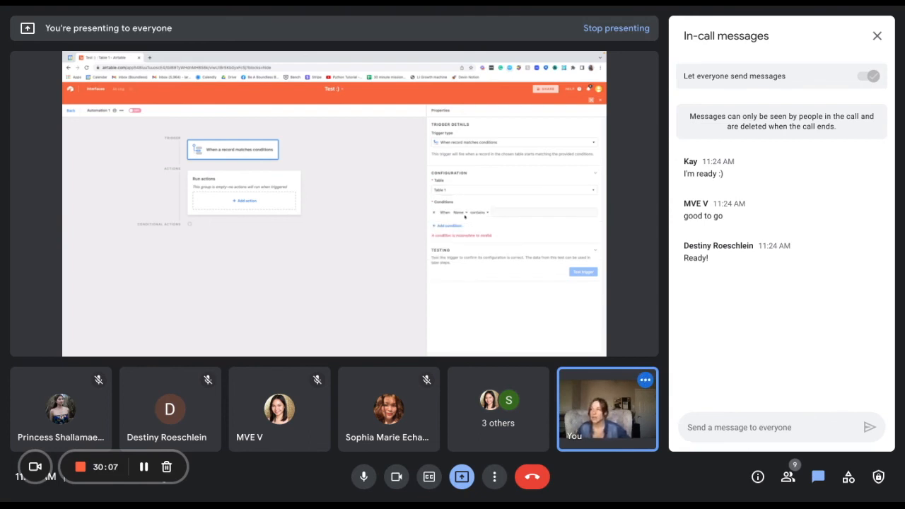
{"action": "left_click", "coordinate": [460, 212]}
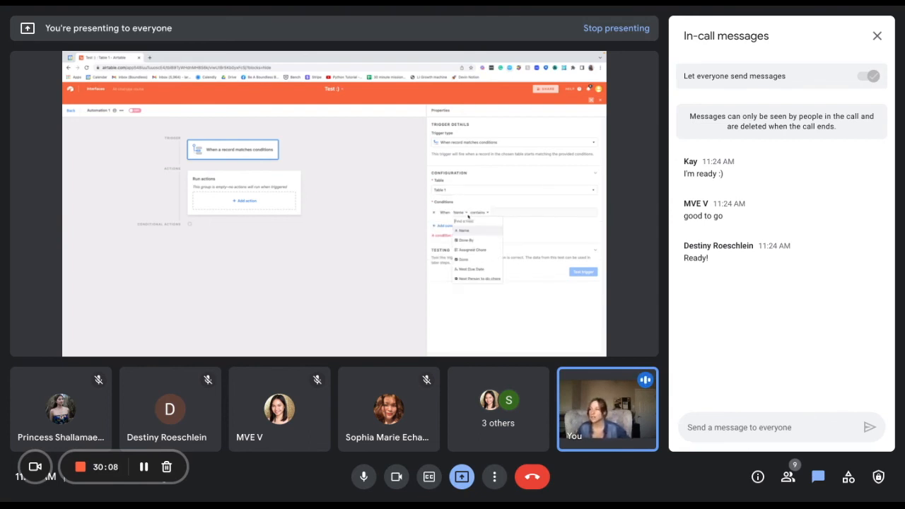
{"action": "left_click", "coordinate": [482, 259]}
{"action": "left_click", "coordinate": [584, 265]}
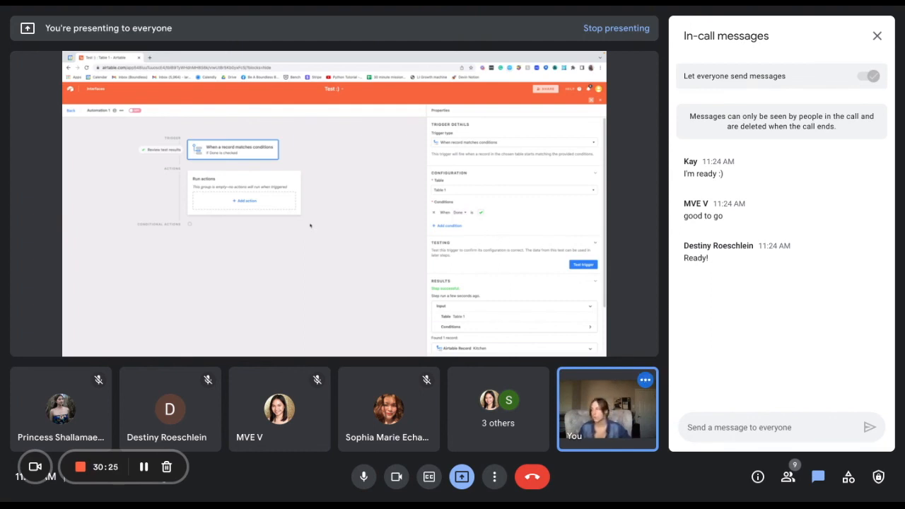
- Add an Update record action to the automation and set its table to Table 1
{"action": "left_click", "coordinate": [249, 202]}
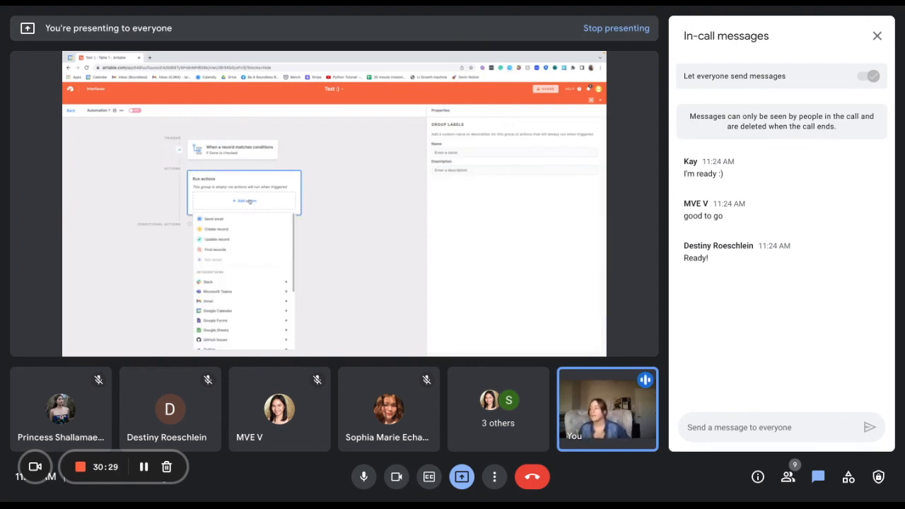
{"action": "left_click", "coordinate": [252, 241]}
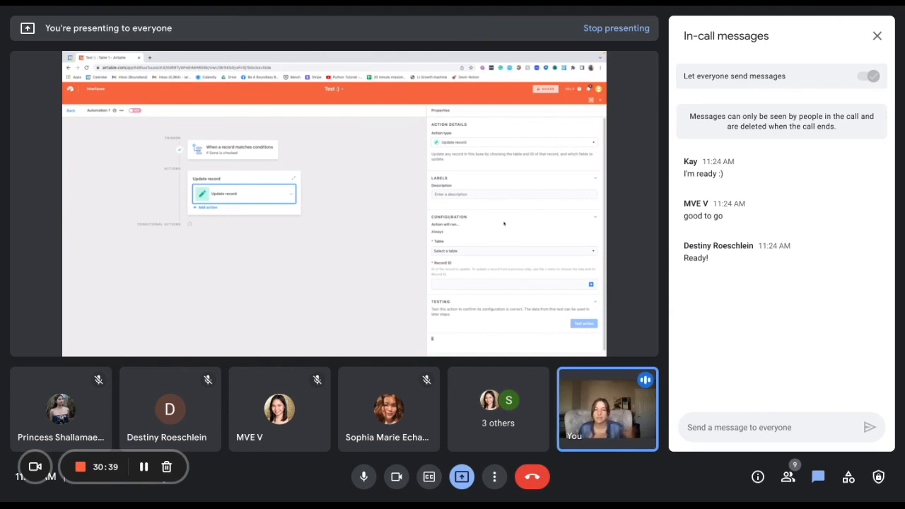
{"action": "left_click", "coordinate": [525, 252]}
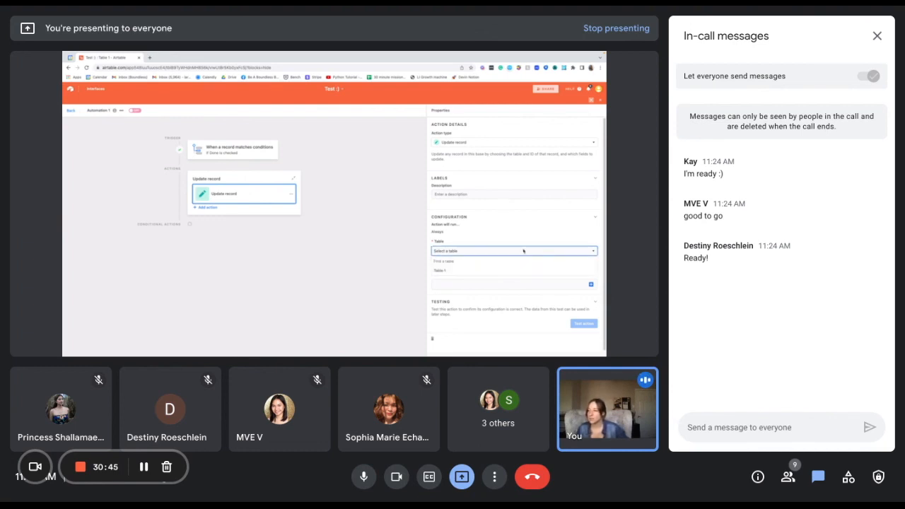
{"action": "left_click", "coordinate": [515, 270]}
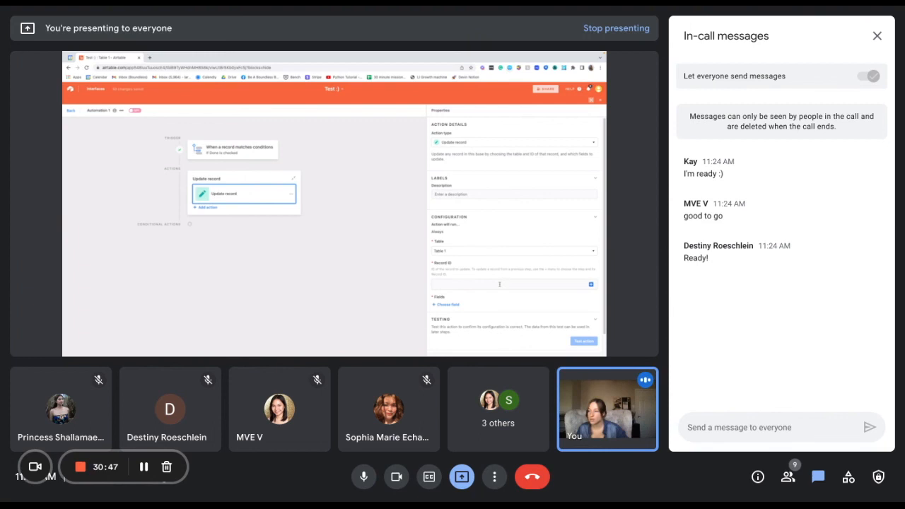
- Set the action's Record ID to the Airtable record ID of the record from the trigger step
{"action": "left_click", "coordinate": [497, 283]}
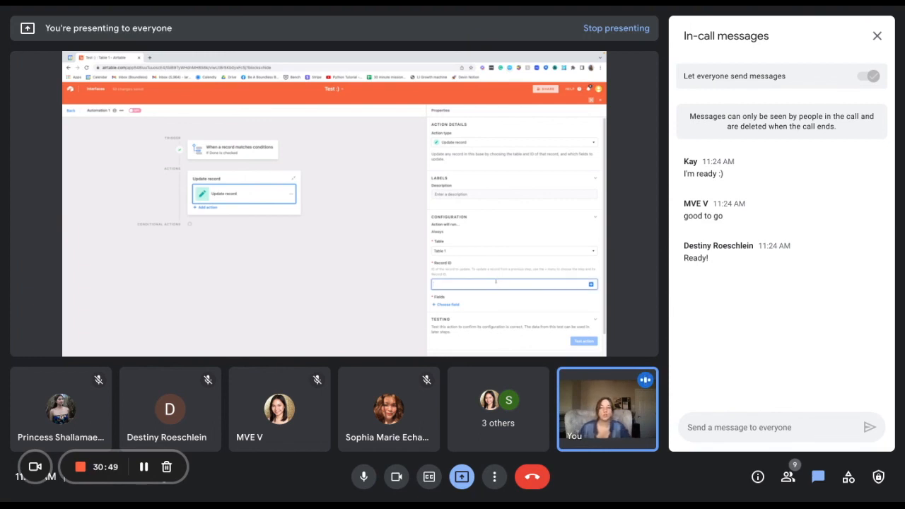
{"action": "left_click", "coordinate": [591, 285]}
{"action": "mouse_move", "coordinate": [580, 304]}
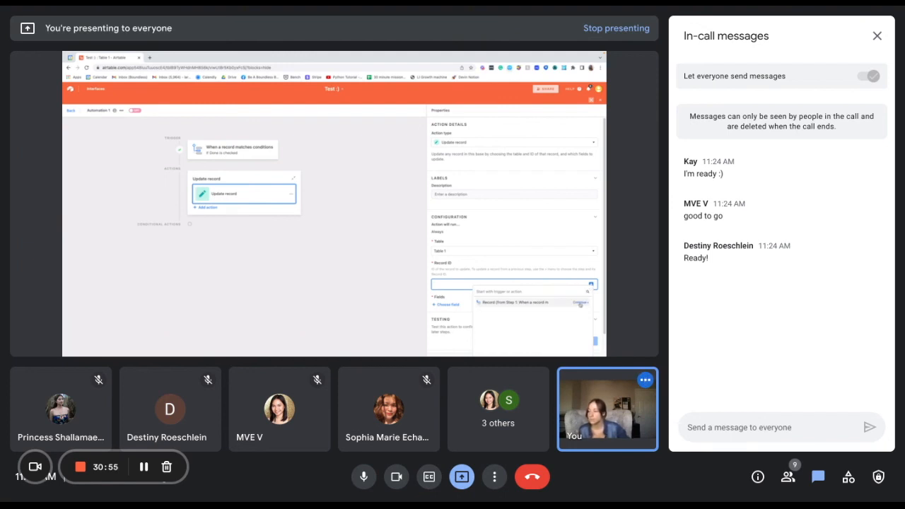
{"action": "left_click", "coordinate": [580, 303]}
{"action": "scroll", "coordinate": [591, 270], "scroll_direction": "down", "scroll_amount": 1}
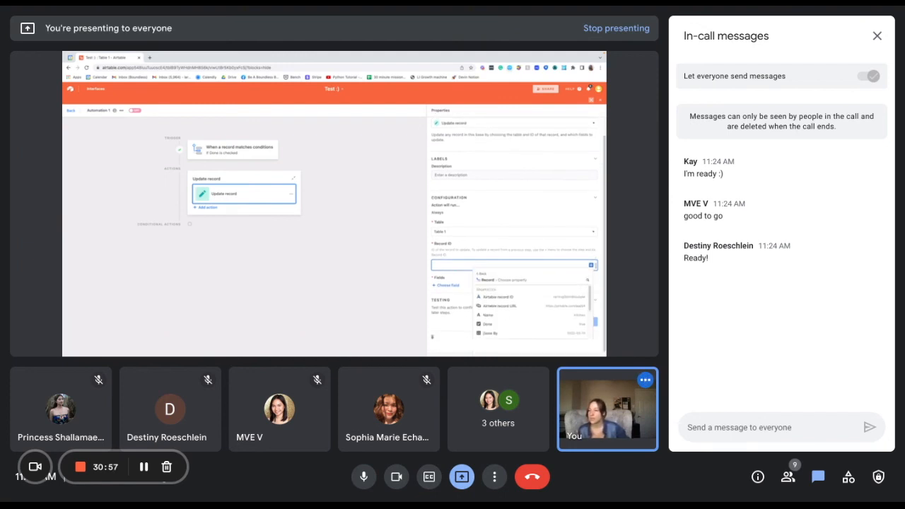
{"action": "mouse_move", "coordinate": [524, 297]}
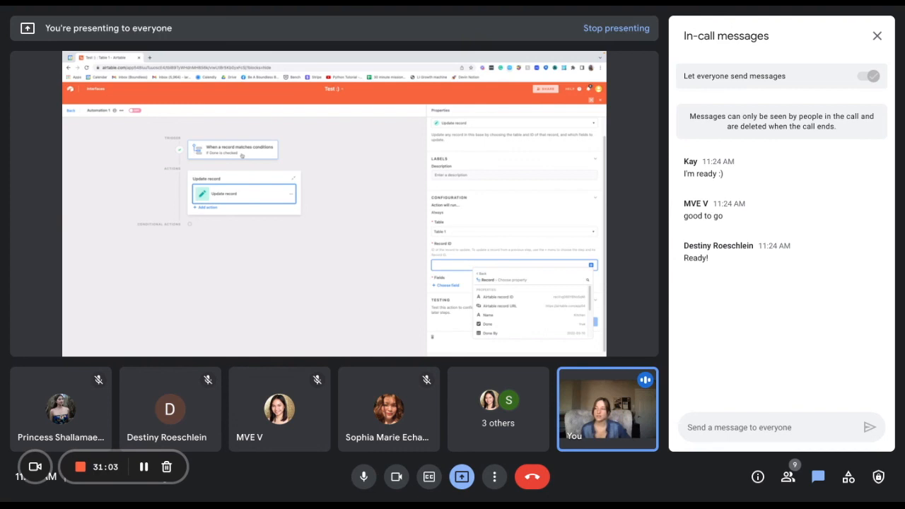
{"action": "mouse_move", "coordinate": [560, 299]}
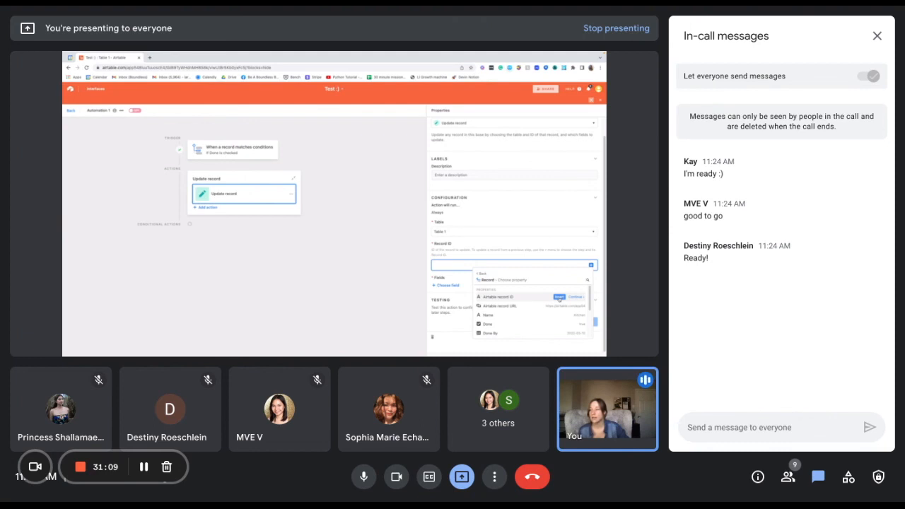
{"action": "left_click", "coordinate": [559, 298]}
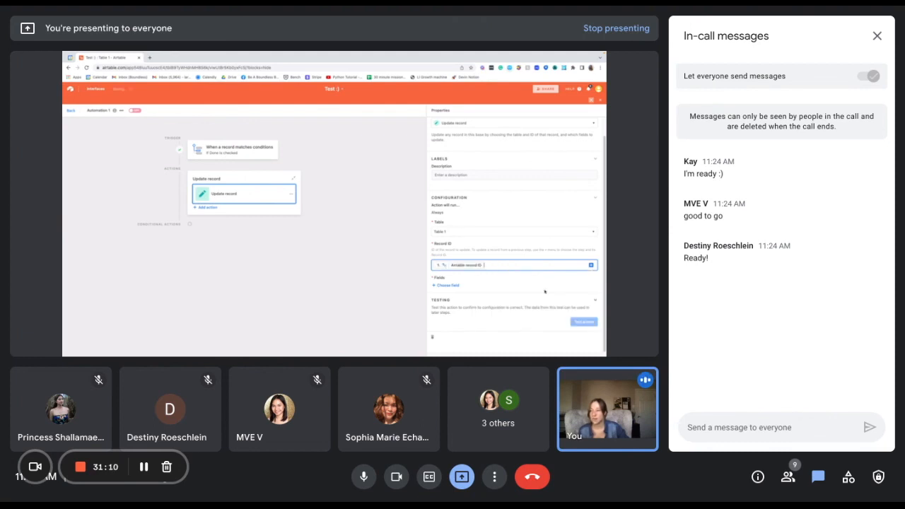
- Add the Done By and Assigned Chore fields to the fields changed by the Update record action
{"action": "left_click", "coordinate": [449, 286]}
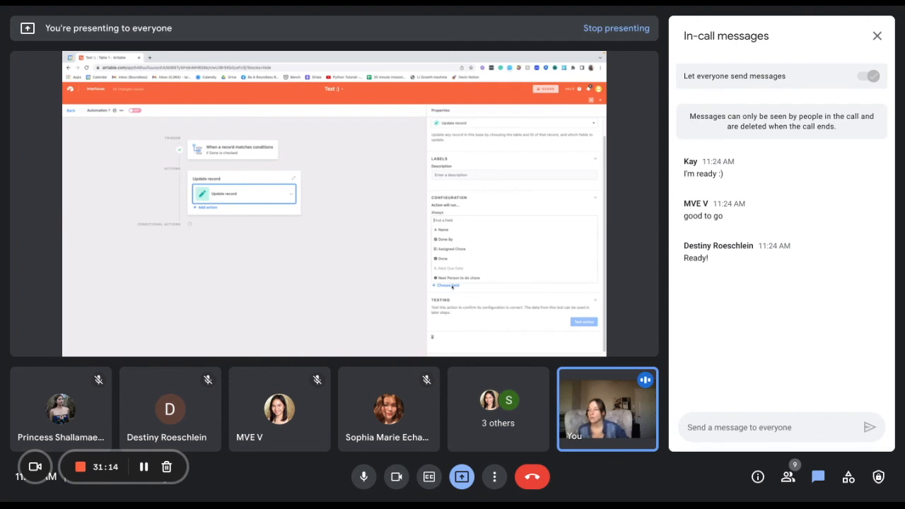
{"action": "left_click", "coordinate": [480, 241]}
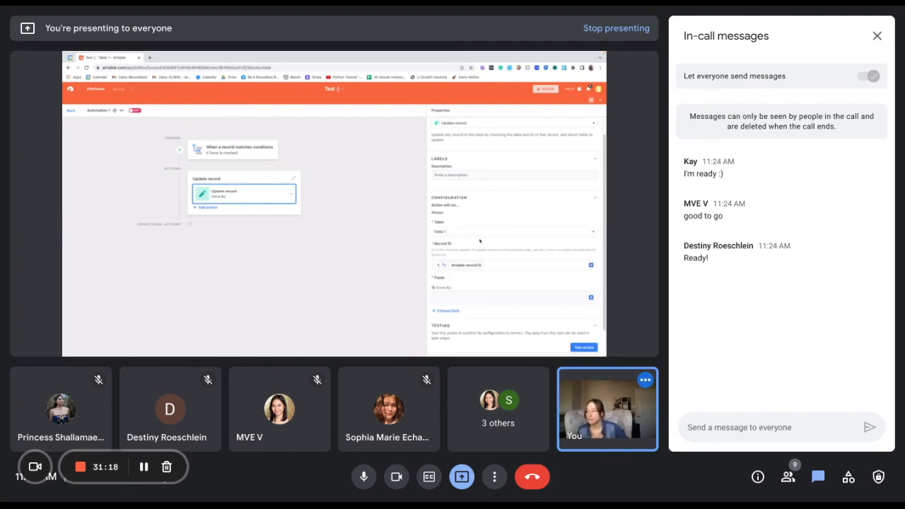
{"action": "left_click", "coordinate": [457, 312]}
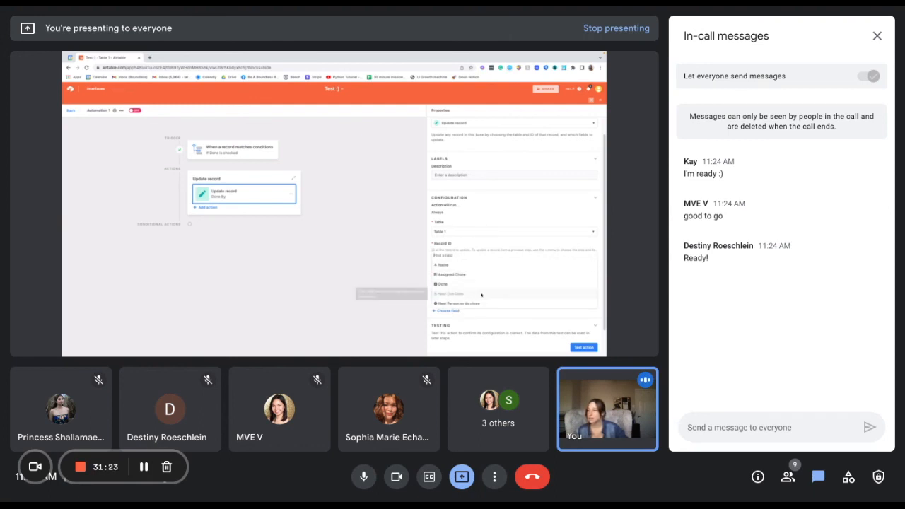
{"action": "left_click", "coordinate": [474, 274]}
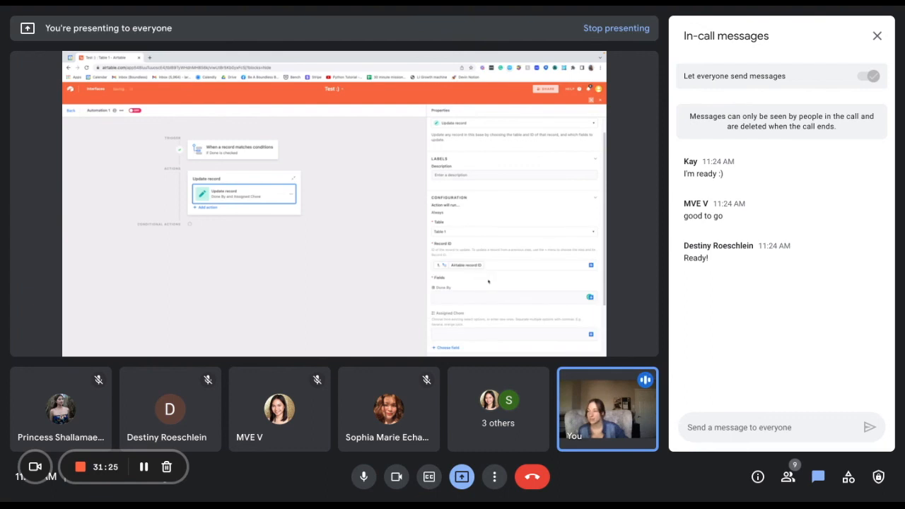
- Set the action's Done By field to the Next Due Date value of the record from the trigger step
{"action": "scroll", "coordinate": [520, 289], "scroll_direction": "down", "scroll_amount": 1}
{"action": "left_click", "coordinate": [463, 268]}
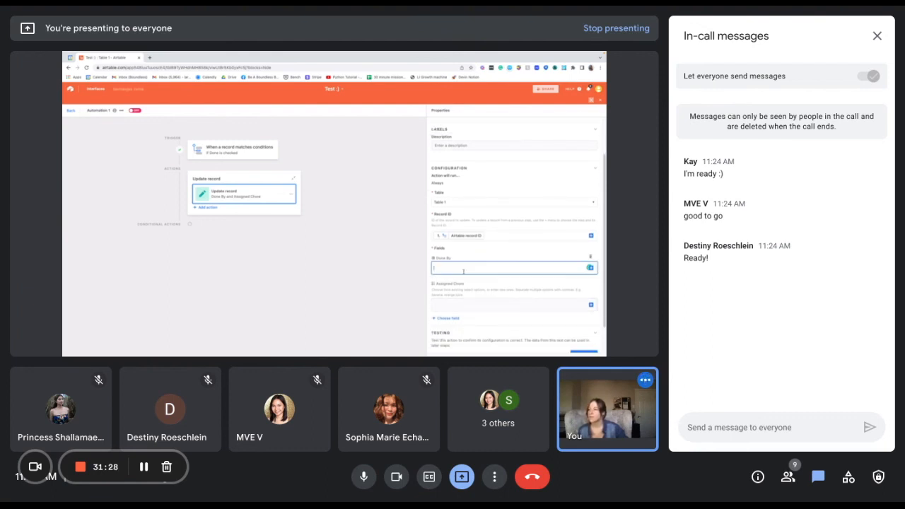
{"action": "left_click", "coordinate": [592, 268]}
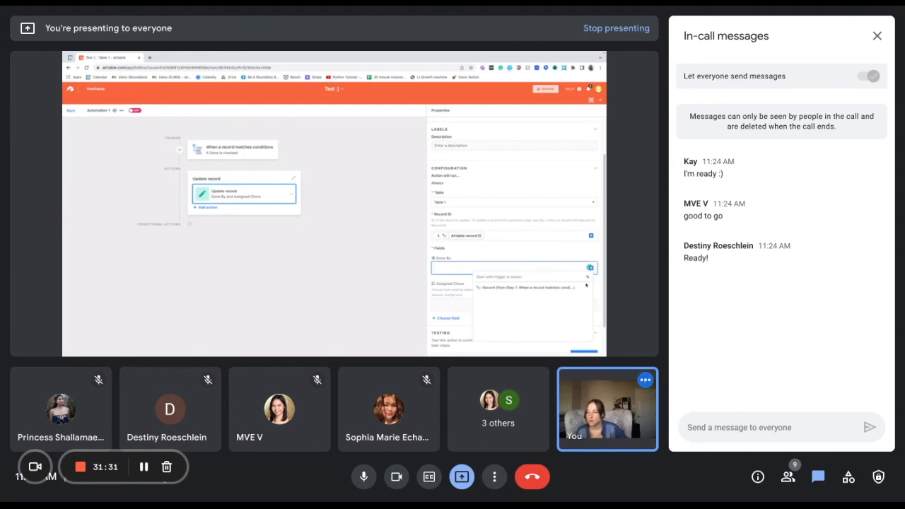
{"action": "left_click", "coordinate": [587, 287]}
{"action": "scroll", "coordinate": [577, 304], "scroll_direction": "down", "scroll_amount": 3}
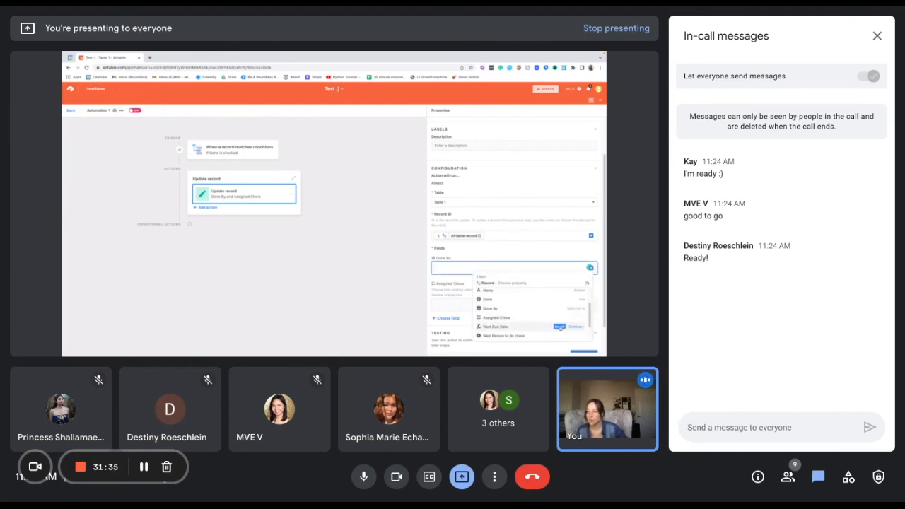
{"action": "left_click", "coordinate": [559, 327]}
- Set the action's Assigned Chore field to the Name property of Next Person to do chore from the trigger record
{"action": "left_click", "coordinate": [493, 308]}
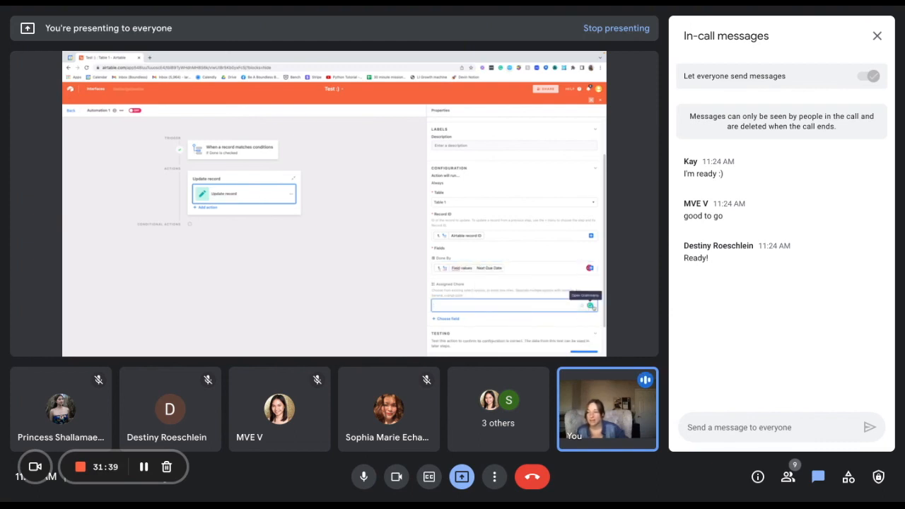
{"action": "left_click", "coordinate": [593, 306]}
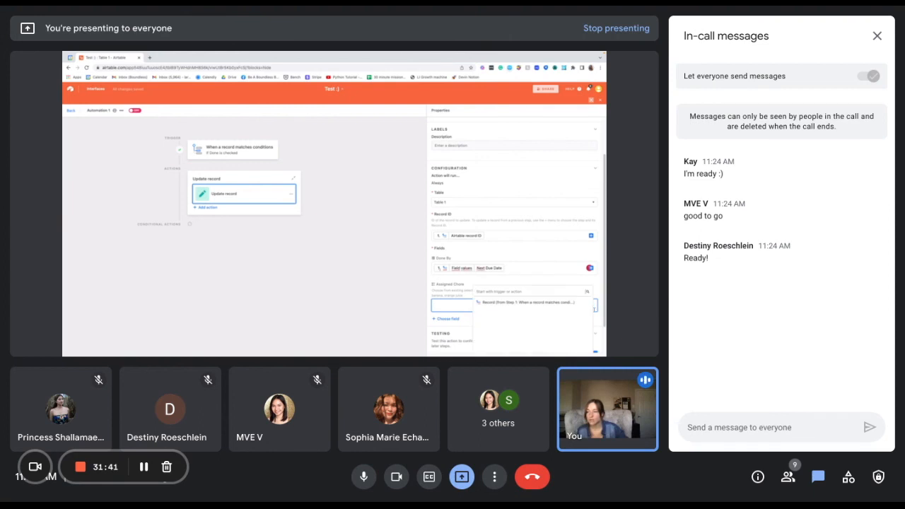
{"action": "left_click", "coordinate": [579, 302]}
{"action": "scroll", "coordinate": [555, 320], "scroll_direction": "down", "scroll_amount": 3}
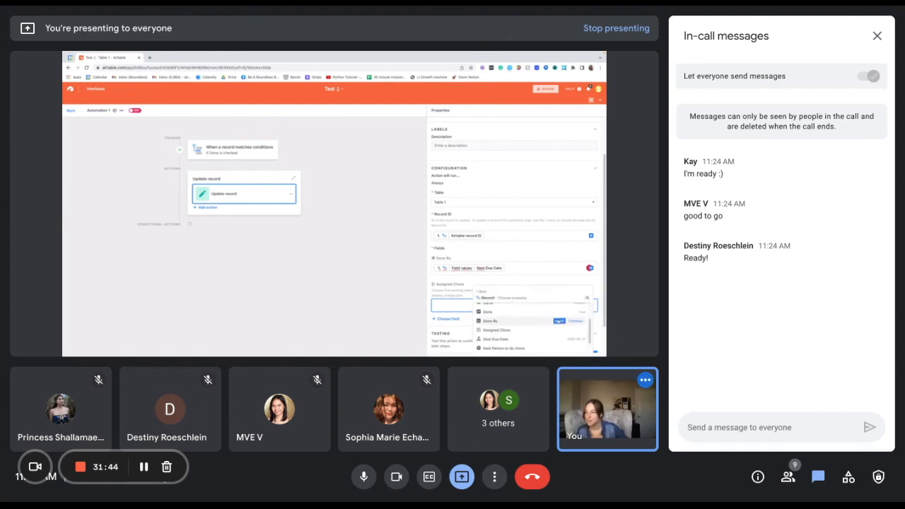
{"action": "left_click", "coordinate": [574, 348]}
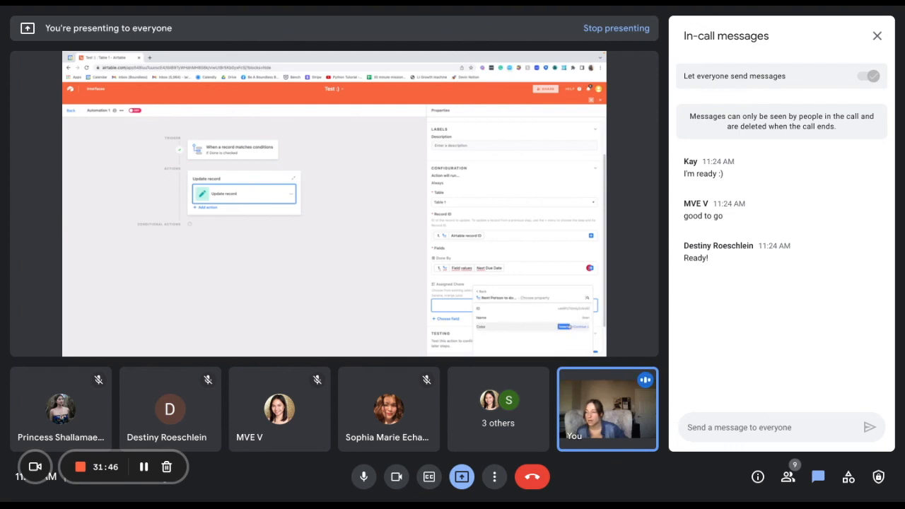
{"action": "left_click", "coordinate": [565, 318]}
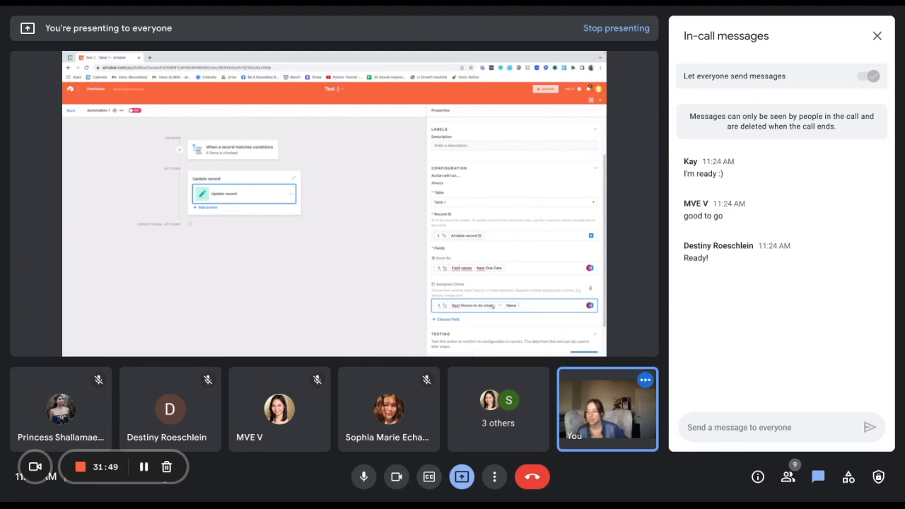
- Show the table beside the automation, and add the Done field to the Update record action with the value FALSE
{"action": "scroll", "coordinate": [576, 328], "scroll_direction": "down", "scroll_amount": 1}
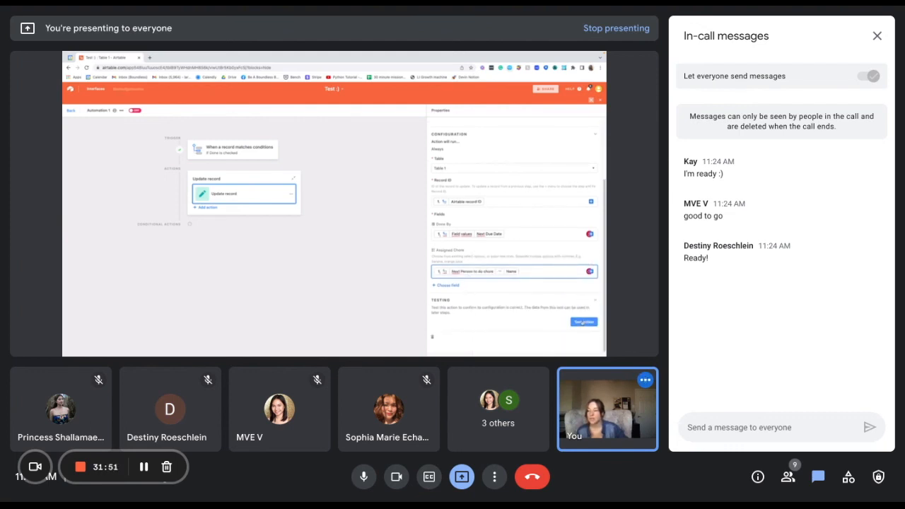
{"action": "left_click", "coordinate": [592, 102]}
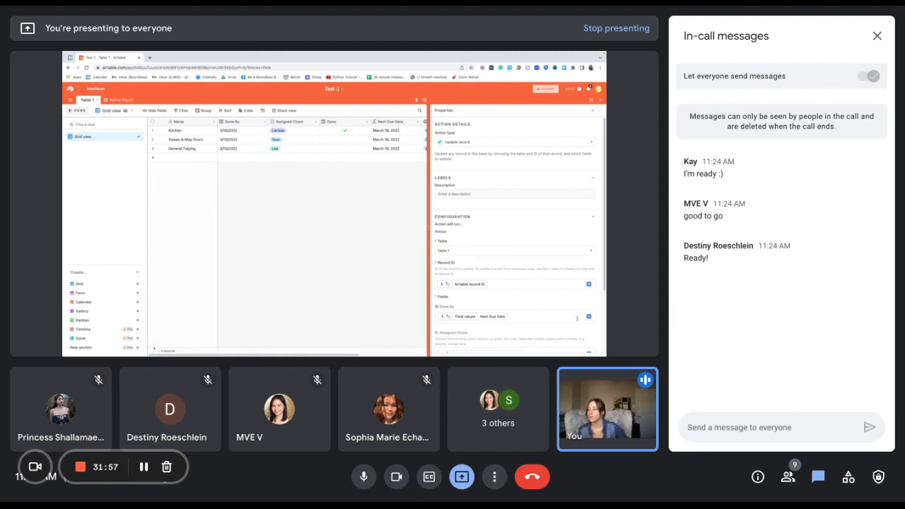
{"action": "scroll", "coordinate": [582, 318], "scroll_direction": "down", "scroll_amount": 2}
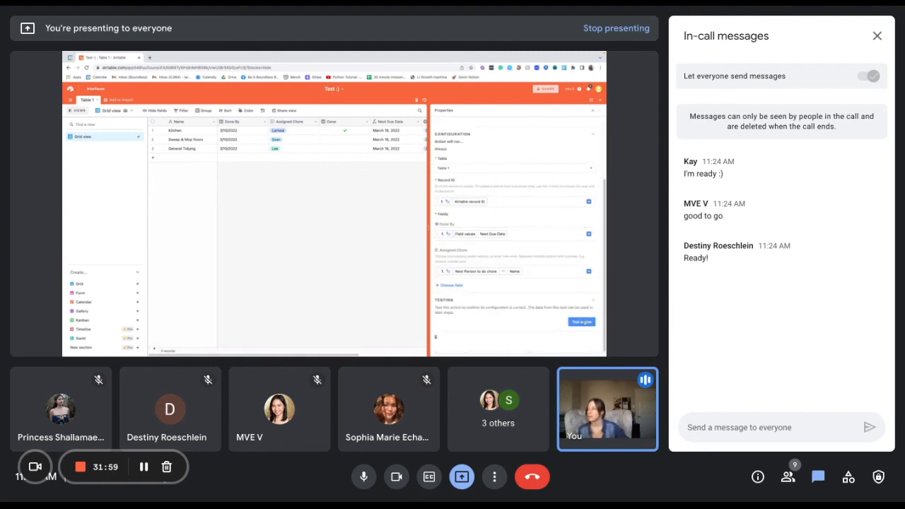
{"action": "left_click", "coordinate": [448, 285]}
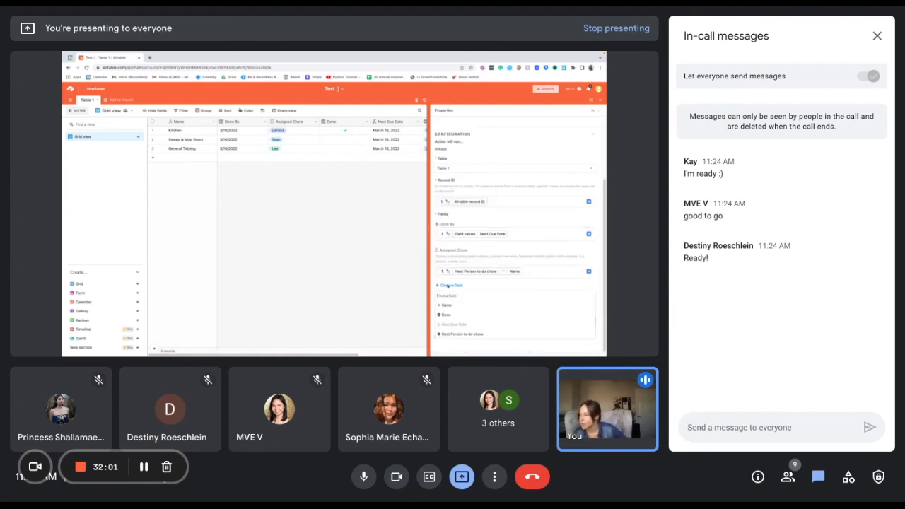
{"action": "left_click", "coordinate": [455, 317]}
{"action": "left_click", "coordinate": [489, 298]}
{"action": "type", "text": "FALSE"}
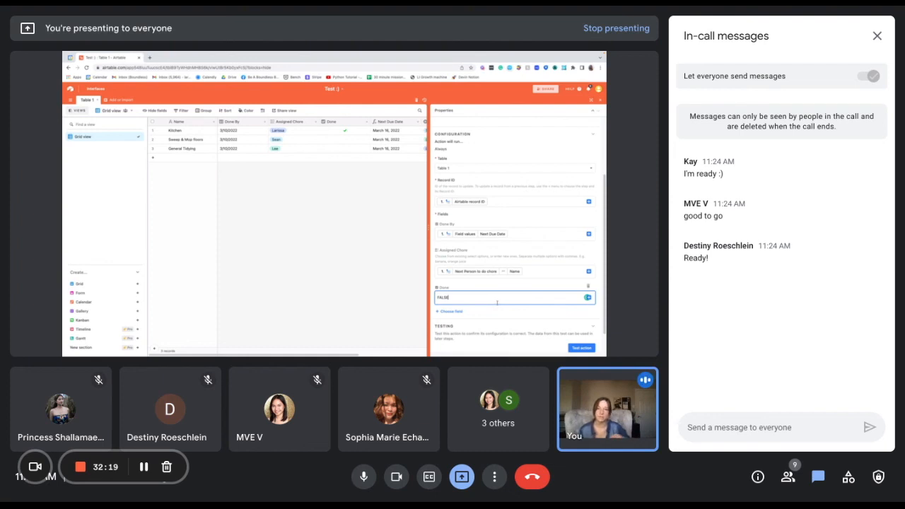
- Test the Update record action and close the automation to return to the full table
{"action": "mouse_move", "coordinate": [605, 355]}
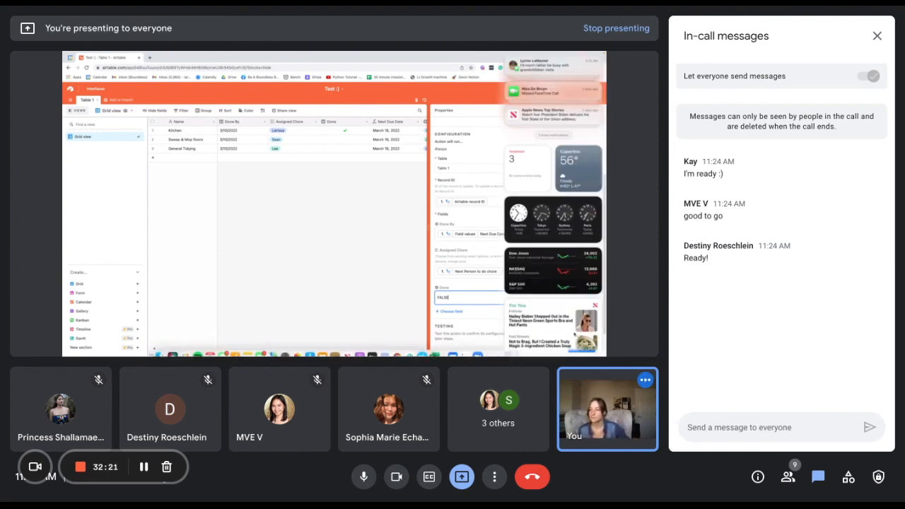
{"action": "scroll", "coordinate": [552, 315], "scroll_direction": "left", "scroll_amount": 3}
{"action": "left_click", "coordinate": [581, 348]}
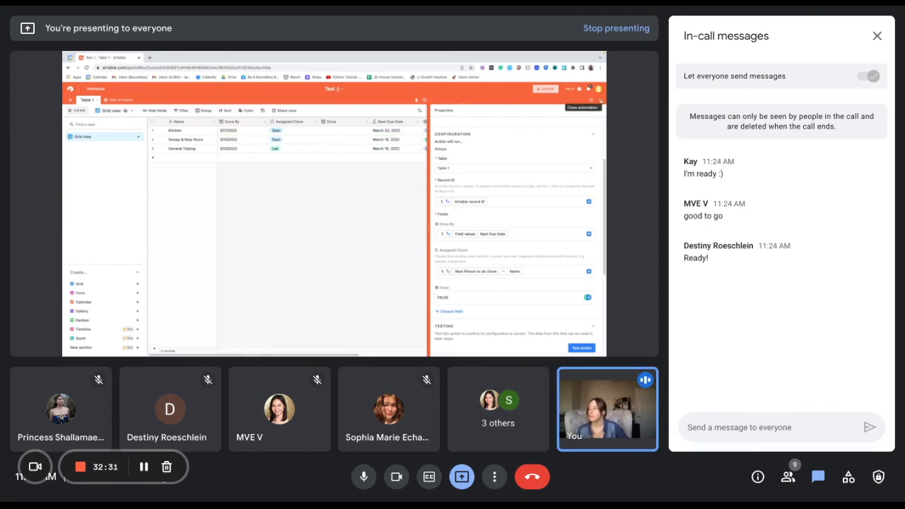
{"action": "left_click", "coordinate": [592, 101]}
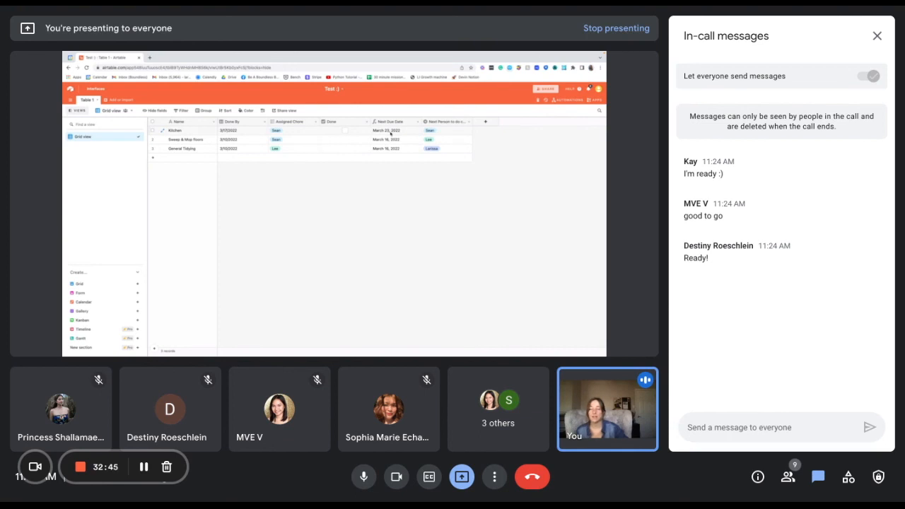
- Try marking the Sweep & Mop floors chore as Done, and switch Automation 1 on before returning to the table
{"action": "left_click", "coordinate": [346, 140]}
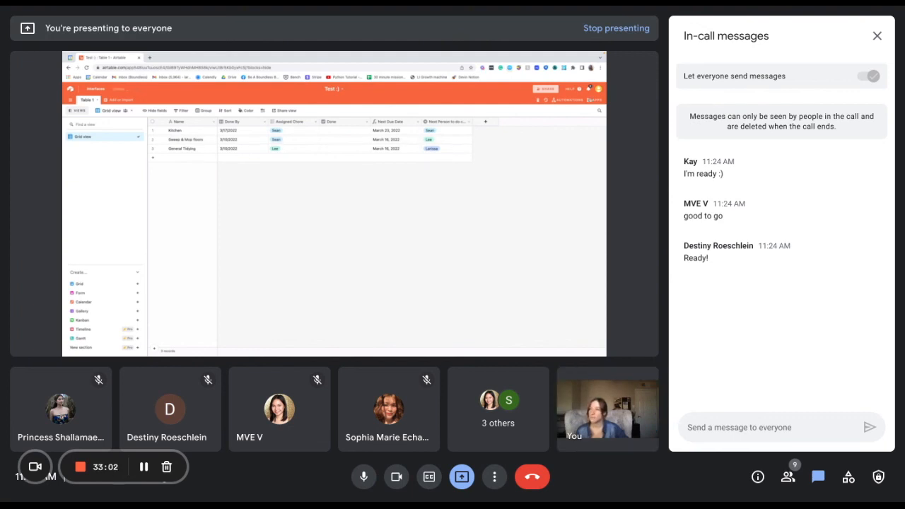
{"action": "left_click", "coordinate": [571, 101]}
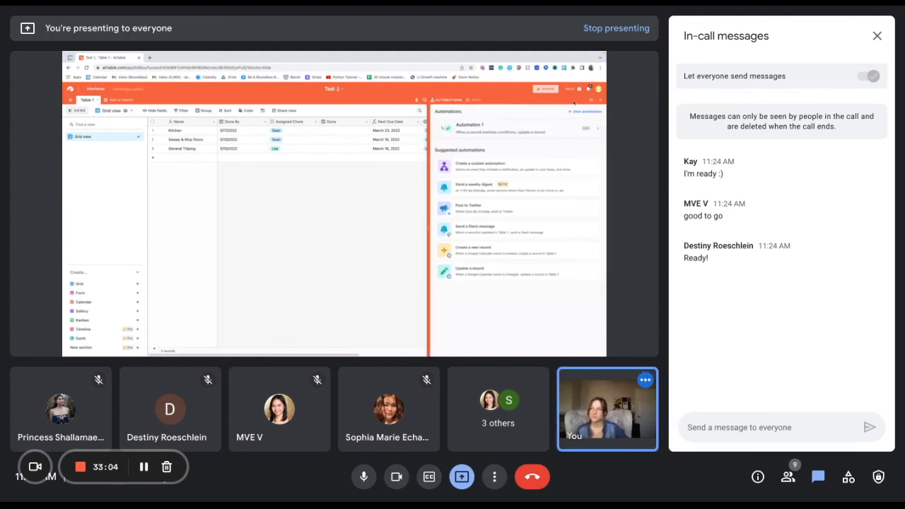
{"action": "left_click", "coordinate": [564, 131]}
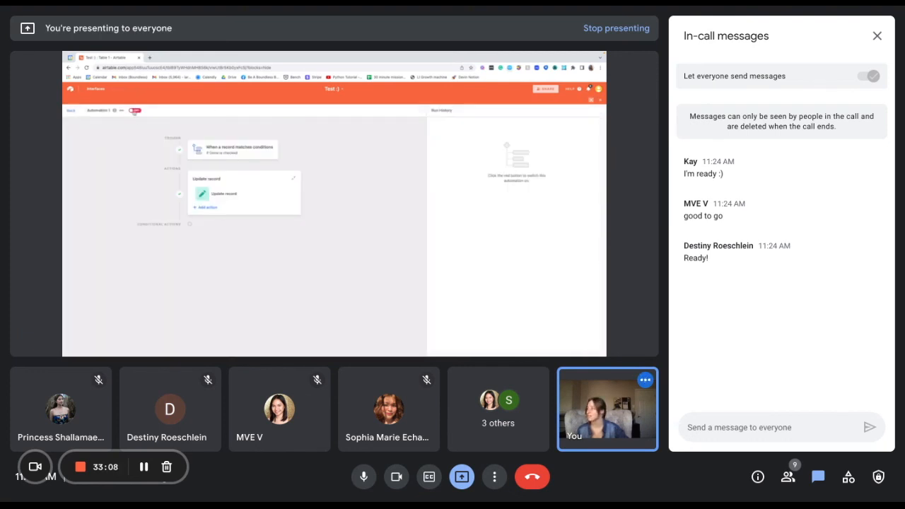
{"action": "left_click", "coordinate": [135, 110]}
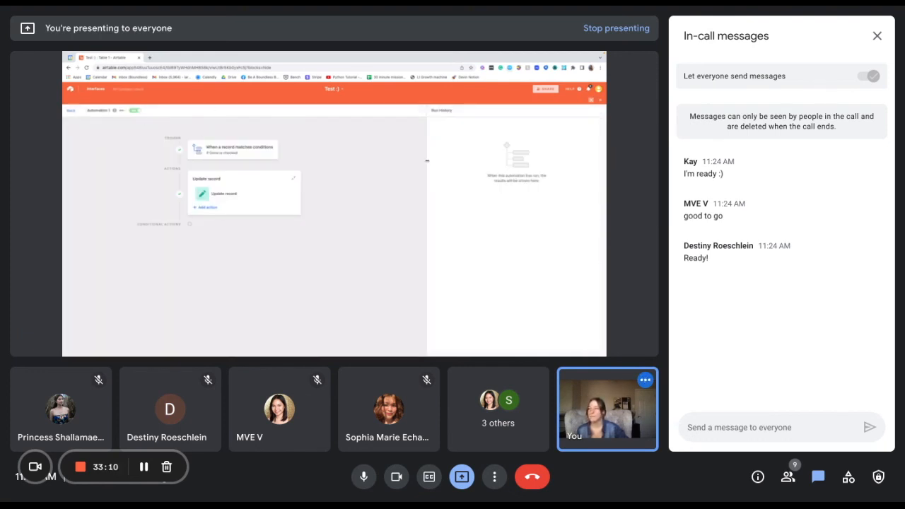
{"action": "left_click", "coordinate": [602, 100]}
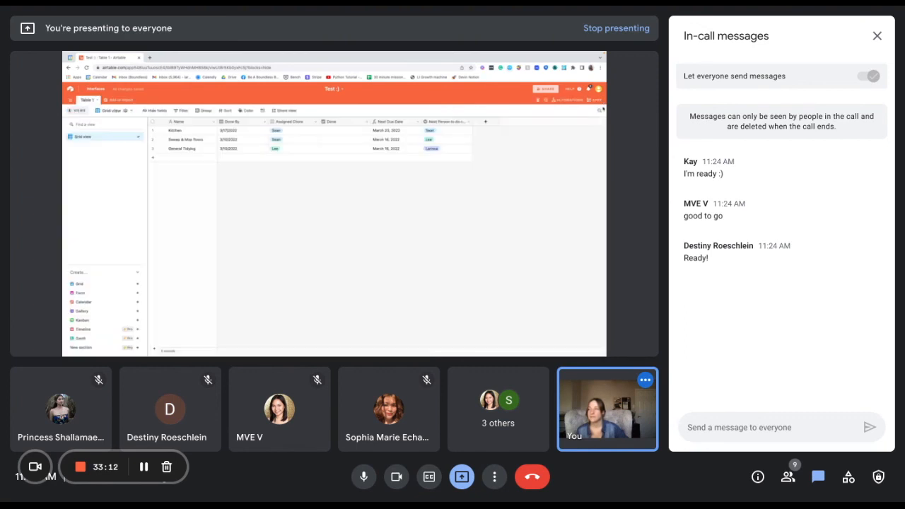
- Mark the Sweep & Mop floors and General Tidying chores as Done to trigger the active automation
{"action": "left_click", "coordinate": [344, 139]}
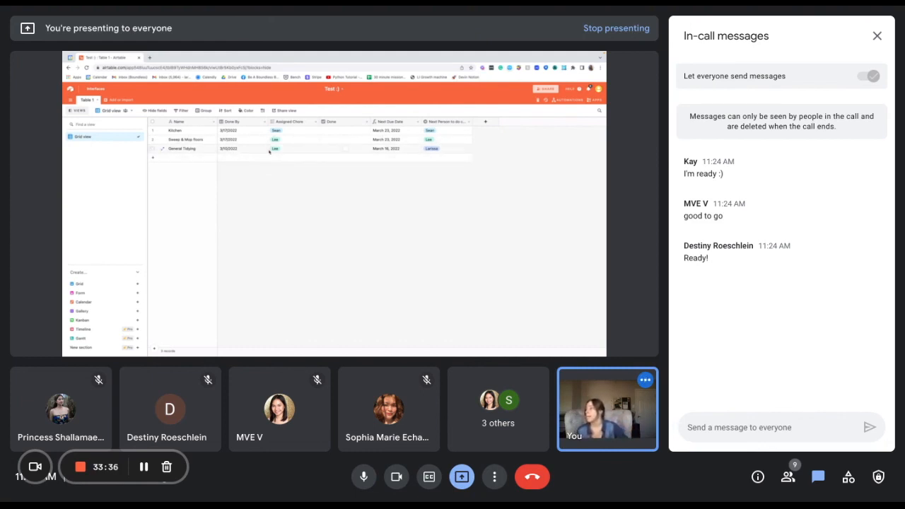
{"action": "left_click", "coordinate": [346, 149]}
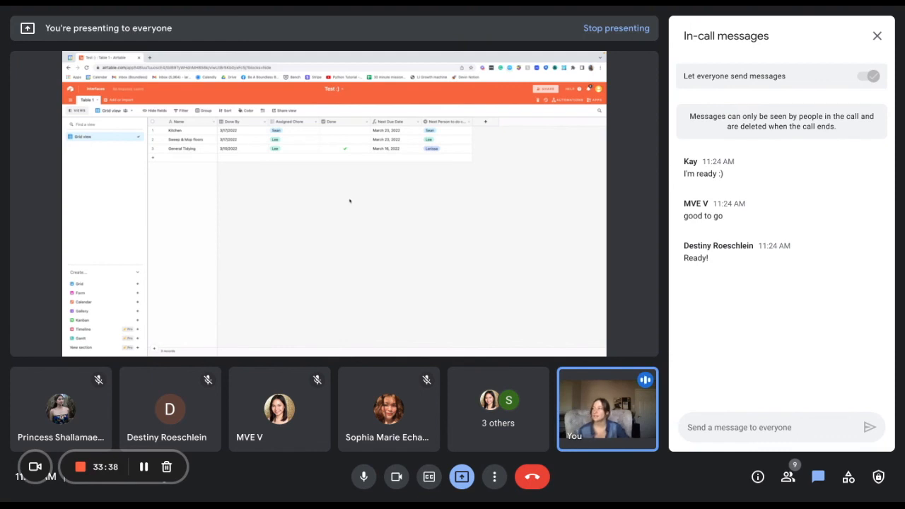